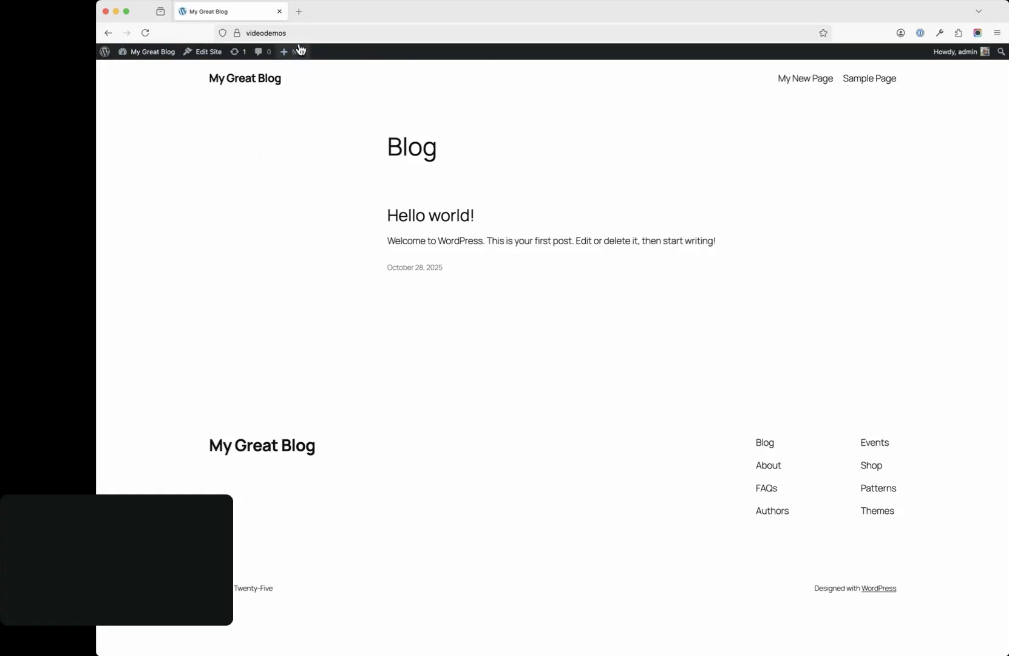
Step: Create a new page and dismiss the starter pattern chooser after looking through its layouts, leaving the page blank
{"action": "mouse_move", "coordinate": [286, 53]}
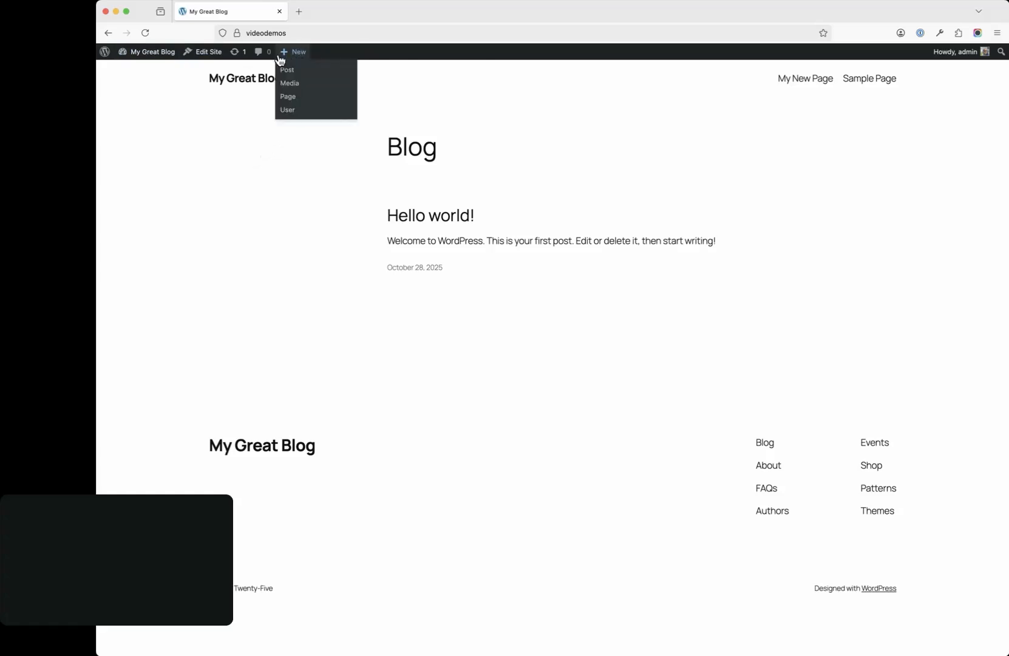
{"action": "left_click", "coordinate": [291, 99]}
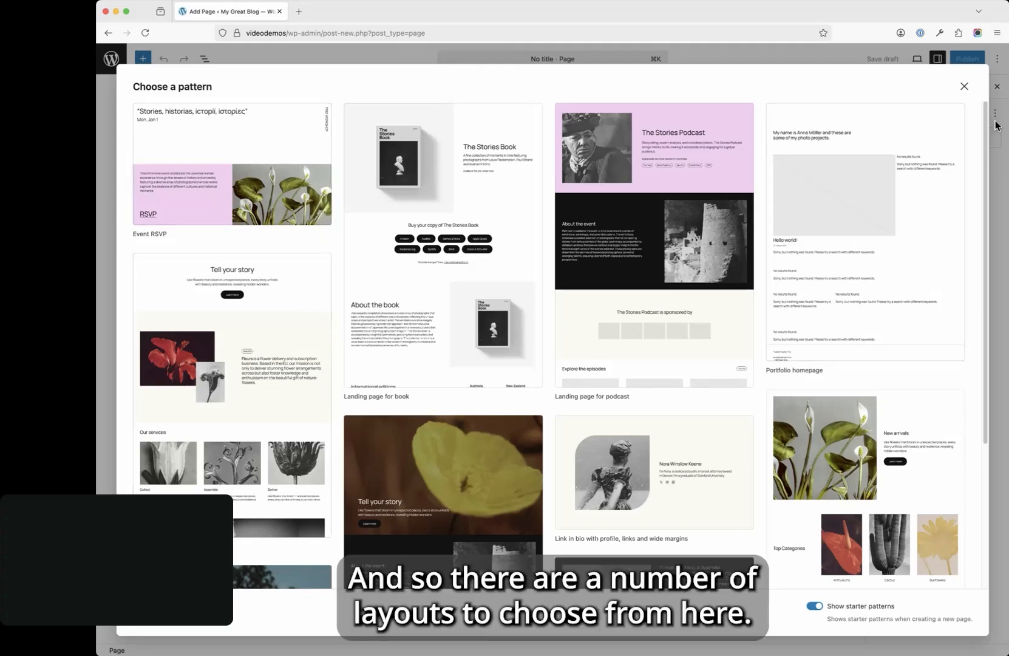
{"action": "left_click_drag", "start_coordinate": [983, 133], "coordinate": [975, 370]}
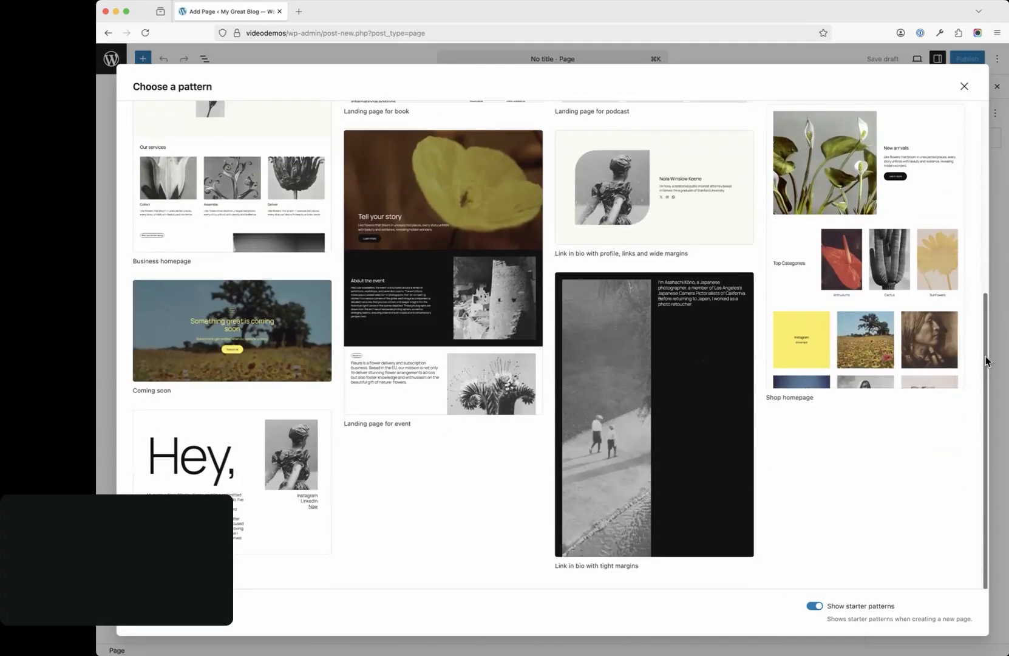
{"action": "left_click_drag", "start_coordinate": [985, 362], "coordinate": [1000, 128]}
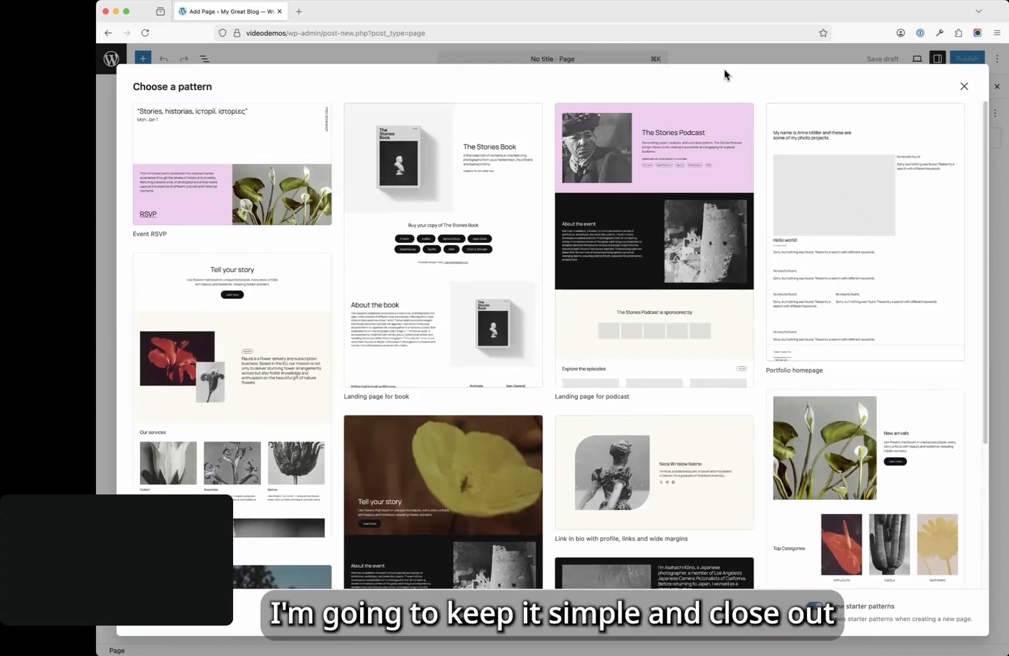
{"action": "left_click", "coordinate": [964, 87]}
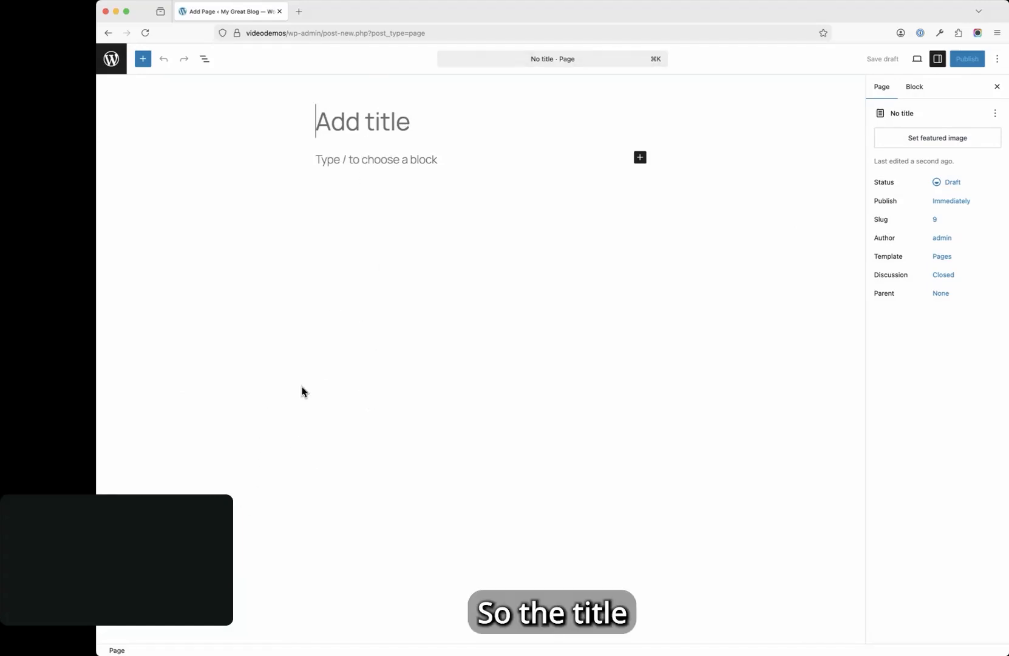
Step: Title the page "Here Is My Page"
{"action": "type", "text": "Here"}
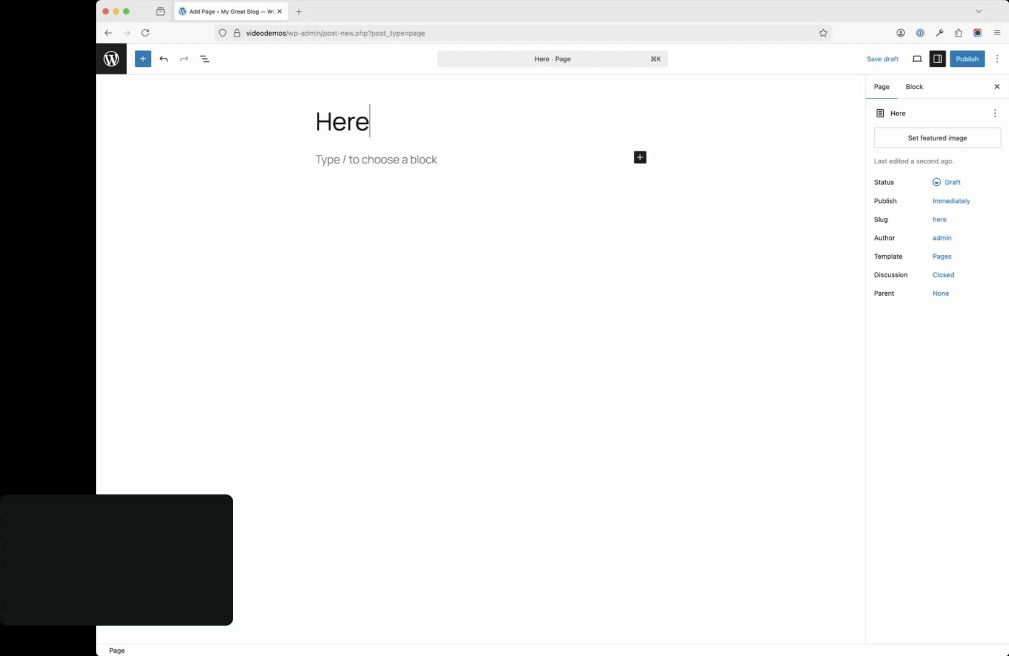
{"action": "type", "text": " Is"}
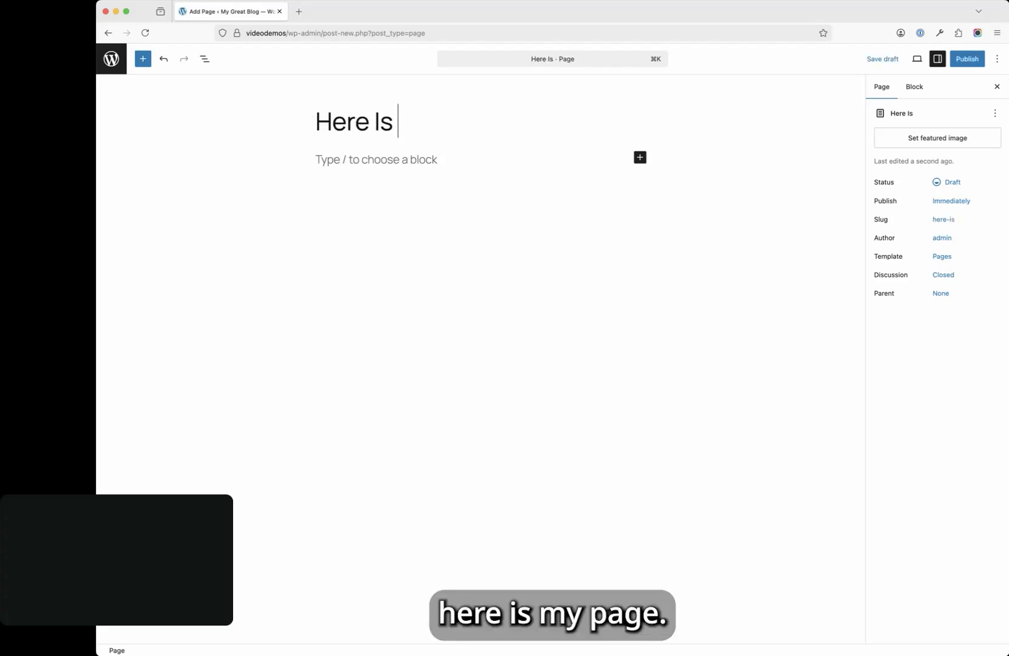
{"action": "type", "text": " My Page"}
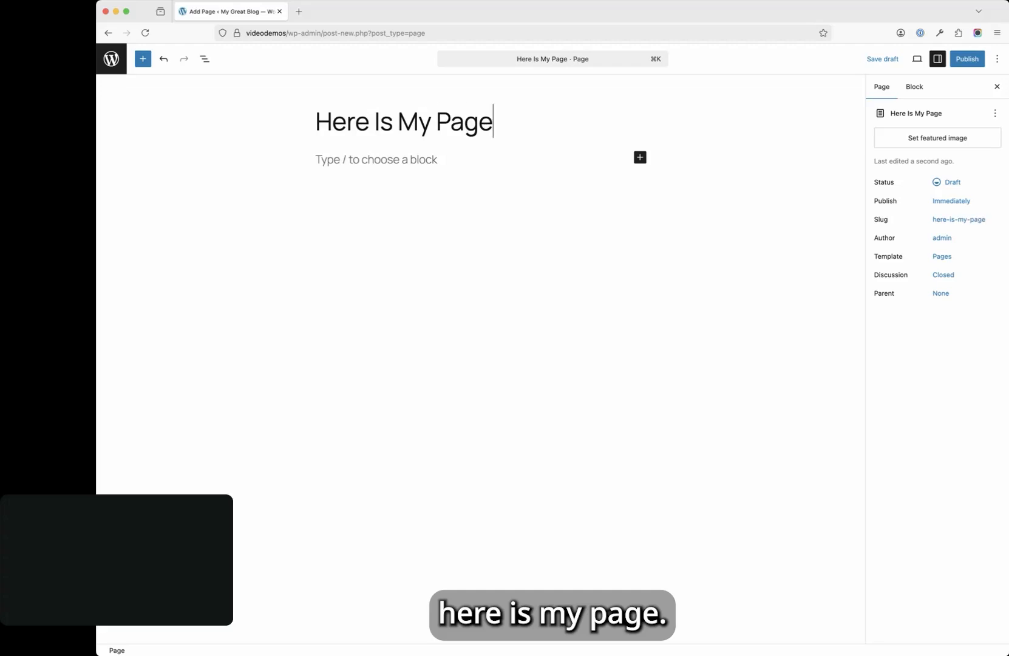
Step: Insert a Heading block below the page title with the text "Main Topic"
{"action": "left_click", "coordinate": [328, 158]}
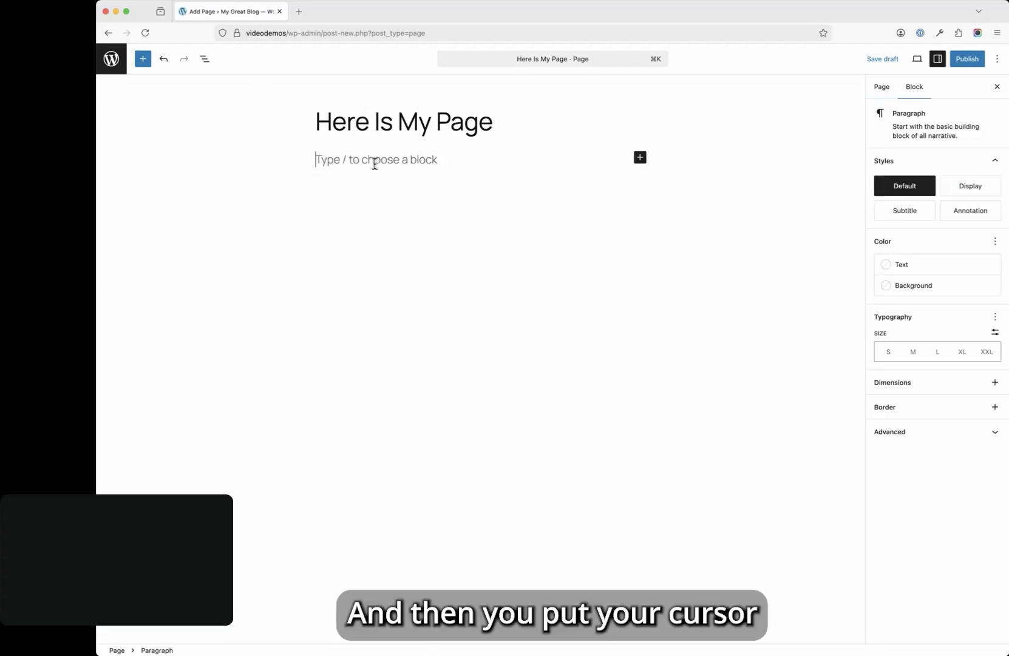
{"action": "type", "text": "/"}
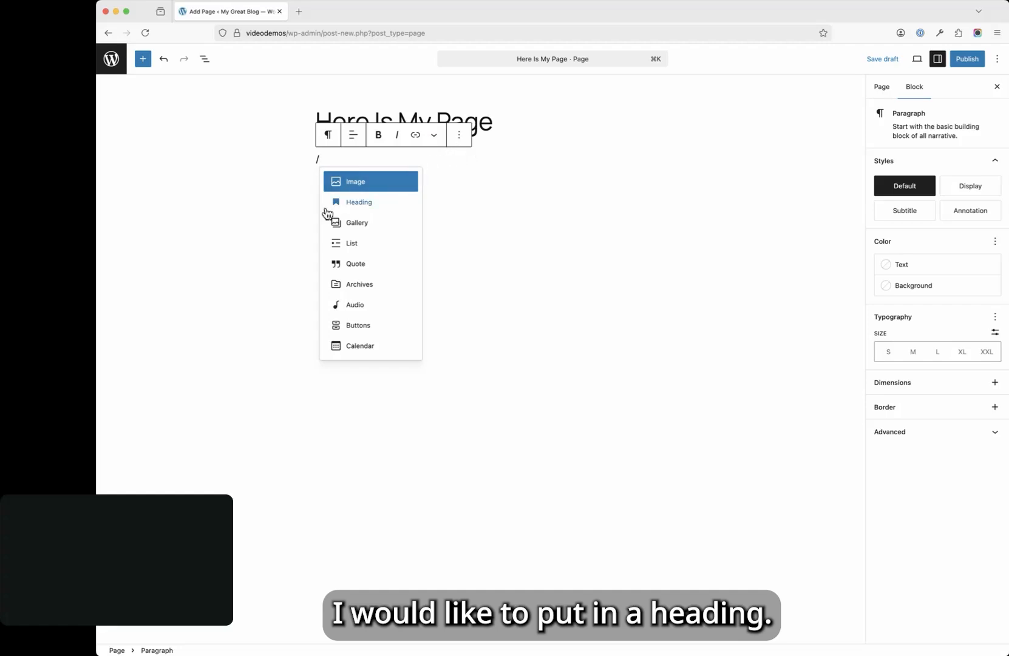
{"action": "left_click", "coordinate": [366, 204]}
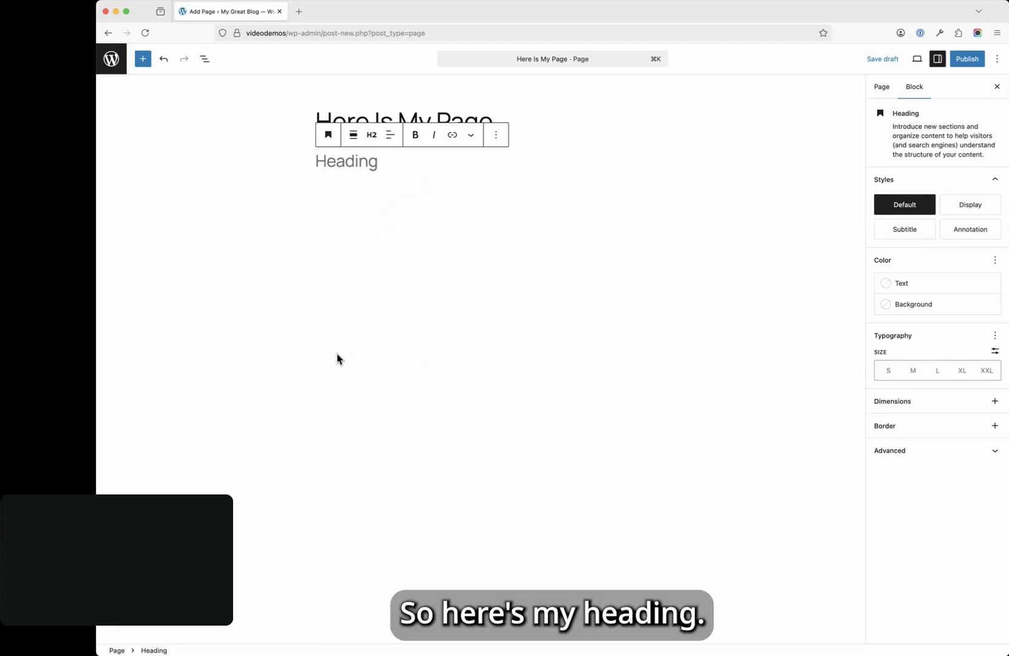
{"action": "type", "text": "Main Topic"}
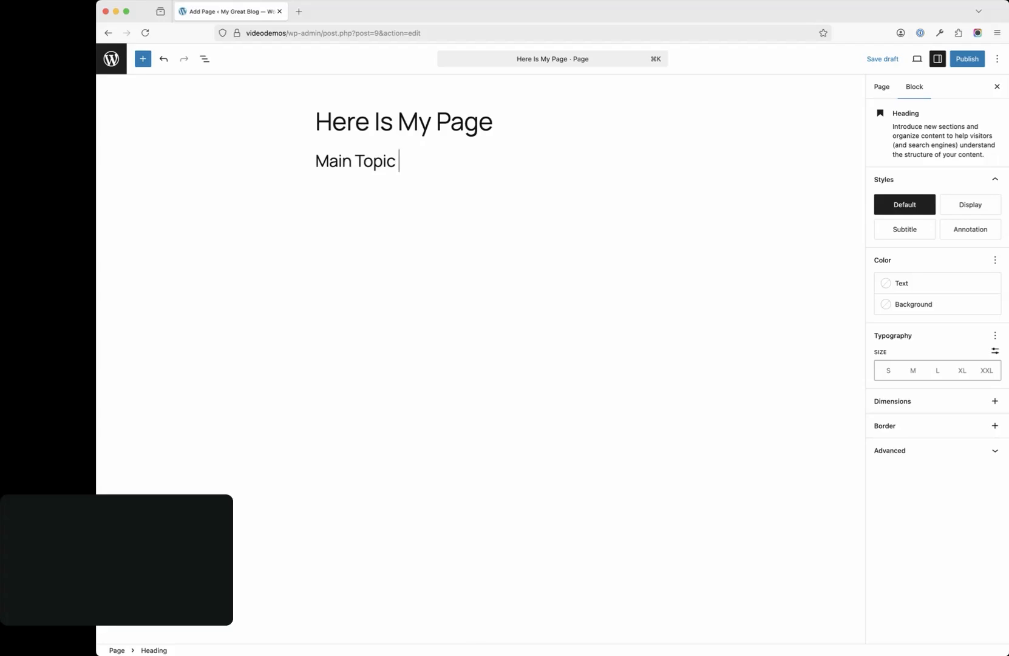
Step: Add a Paragraph block under the Main Topic heading reading "This is the first paragraph of my intro content"
{"action": "key", "text": "Return"}
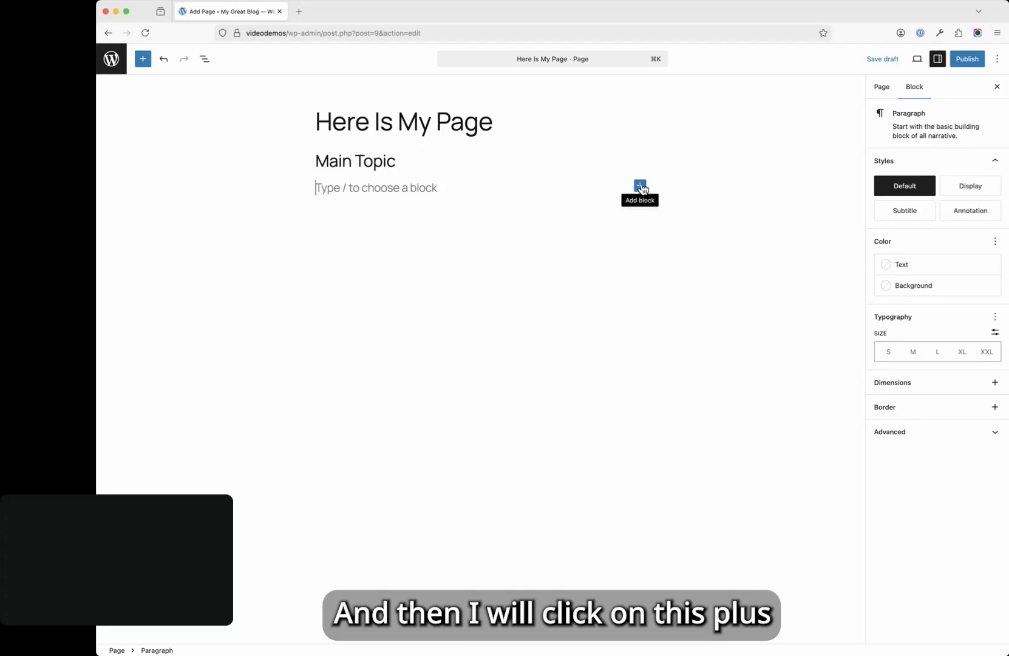
{"action": "left_click", "coordinate": [641, 186]}
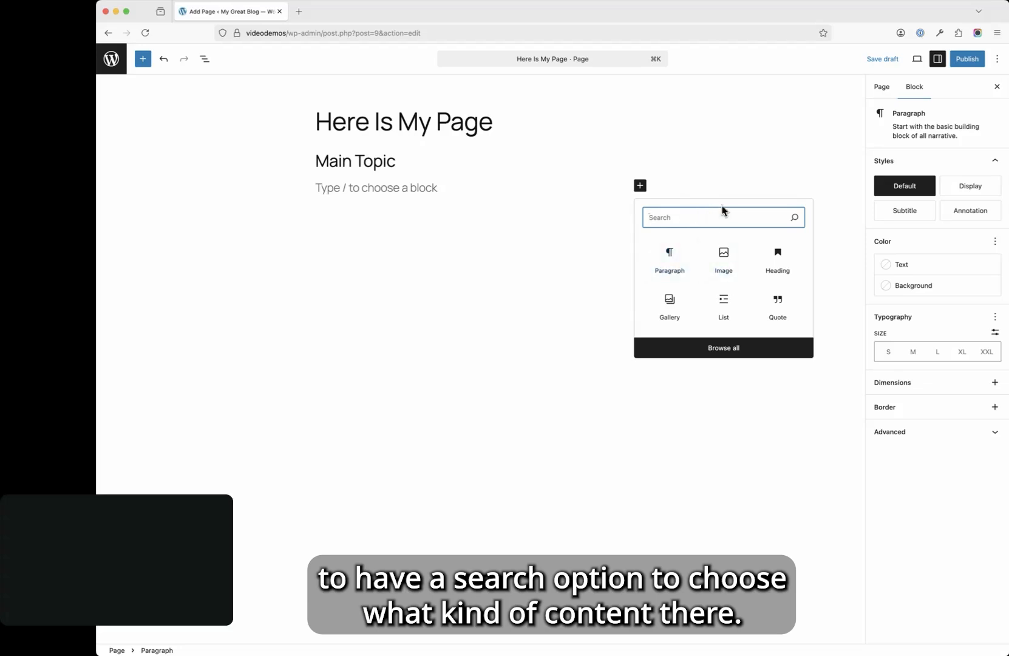
{"action": "left_click", "coordinate": [672, 263]}
{"action": "type", "text": "THis"}
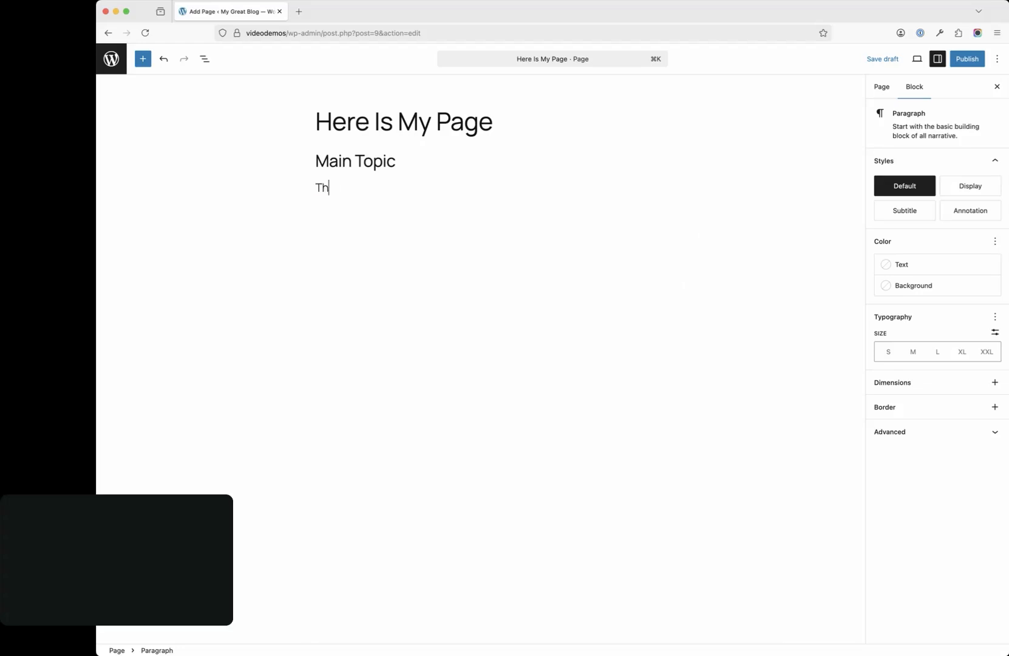
{"action": "type", "text": " is the first paragrpah o"}
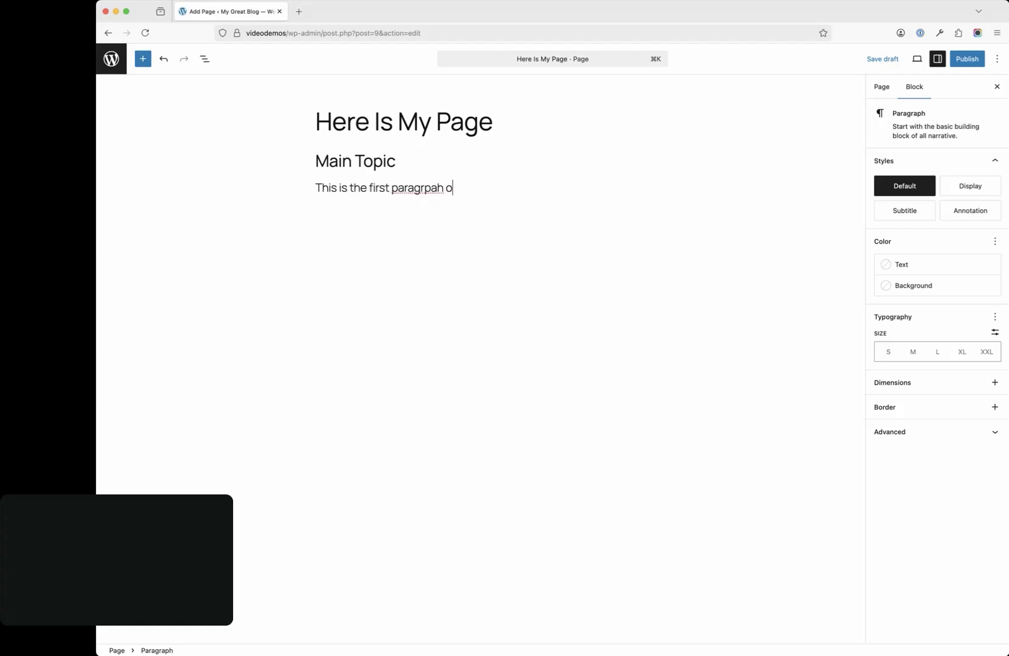
{"action": "key", "text": "BackSpace"}
{"action": "key", "text": "BackSpace"}
{"action": "key", "text": "BackSpace"}
{"action": "type", "text": "ntent"}
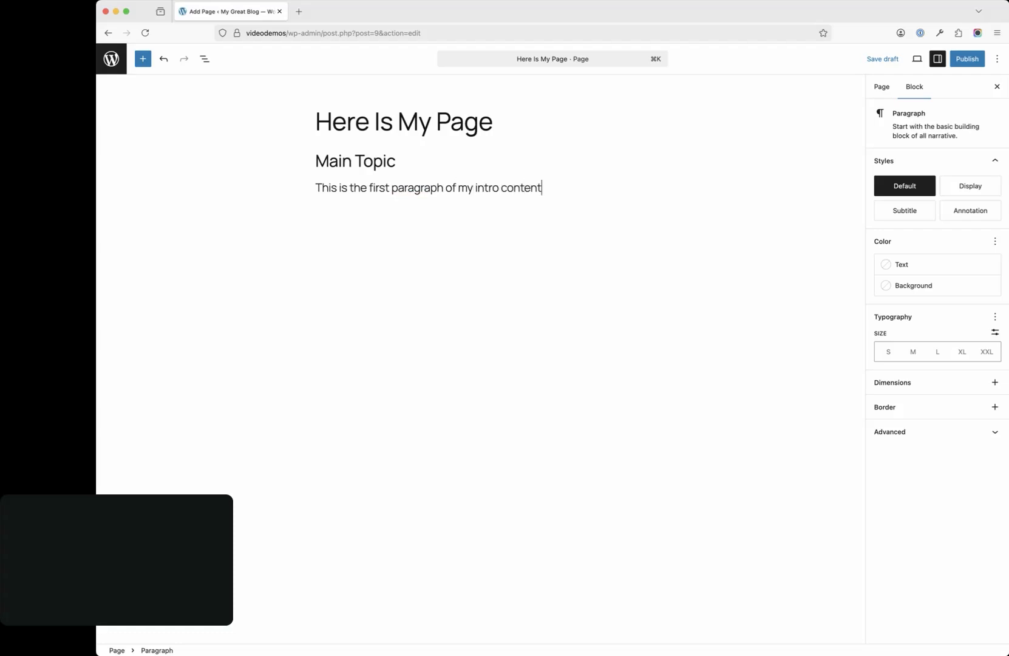
Step: Insert a second Heading block below the intro paragraph with the text "Second Topic"
{"action": "key", "text": "Return"}
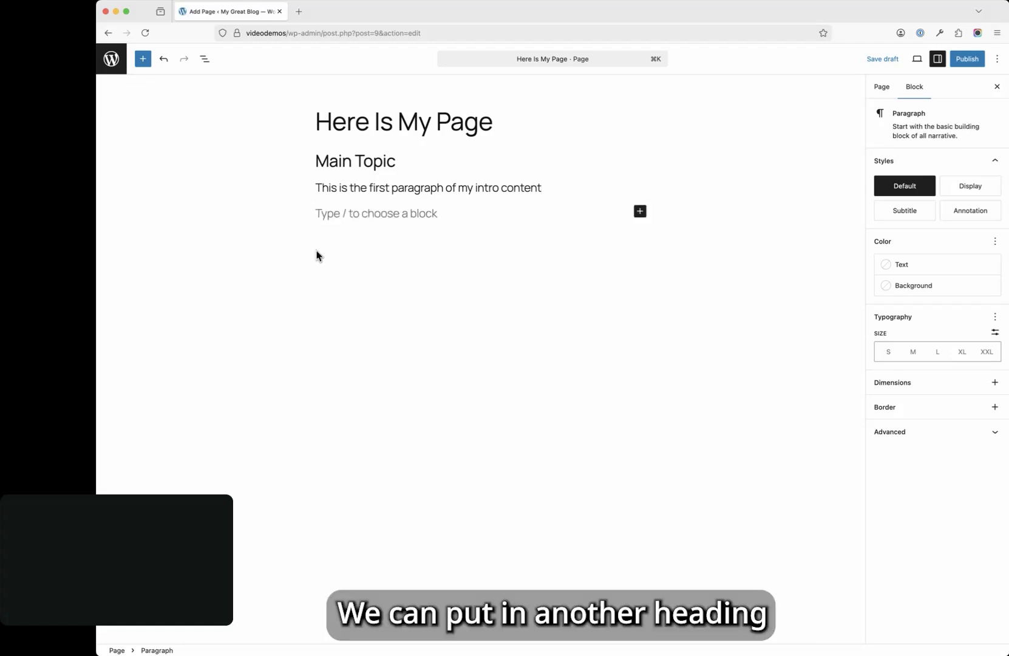
{"action": "type", "text": "/he"}
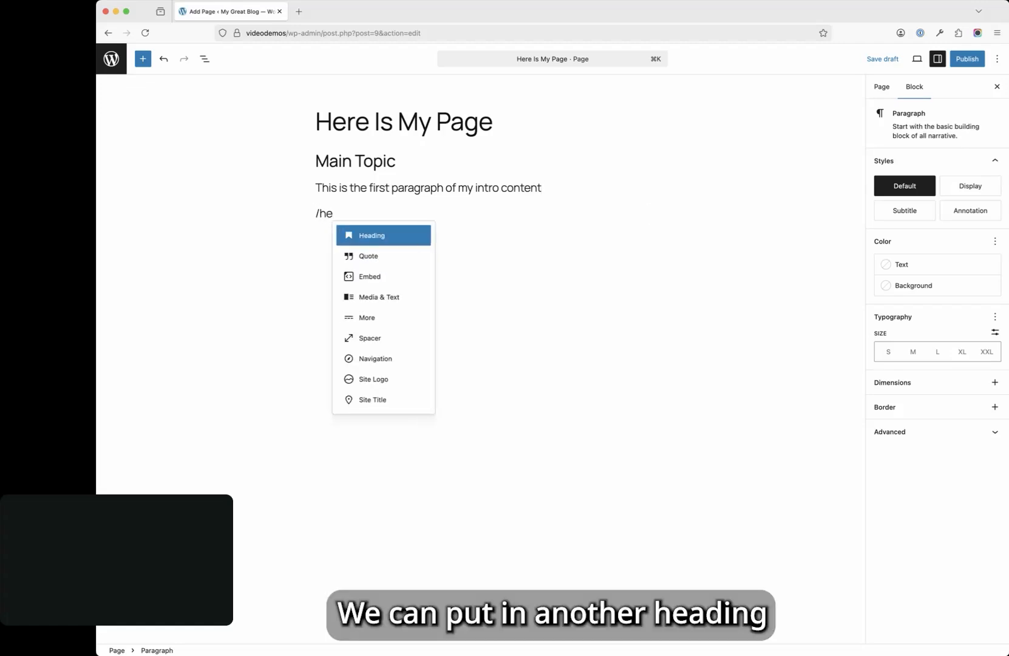
{"action": "key", "text": "Return"}
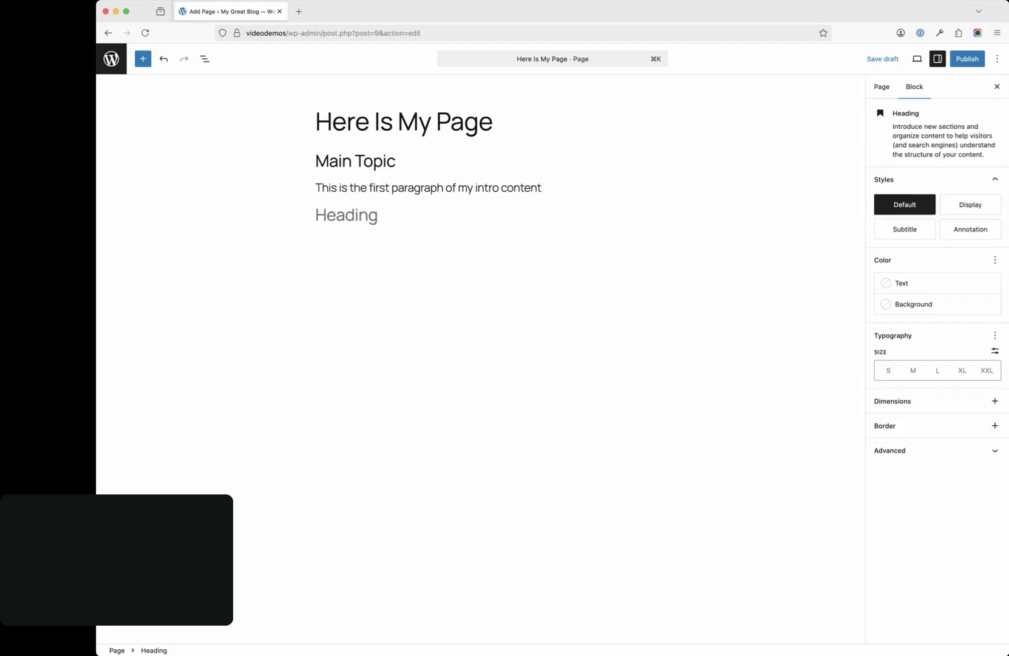
{"action": "type", "text": "Second Topic"}
Step: Add a Quote block under the Second Topic heading reading "I have had many profound ideas", without an extra empty line
{"action": "key", "text": "Return"}
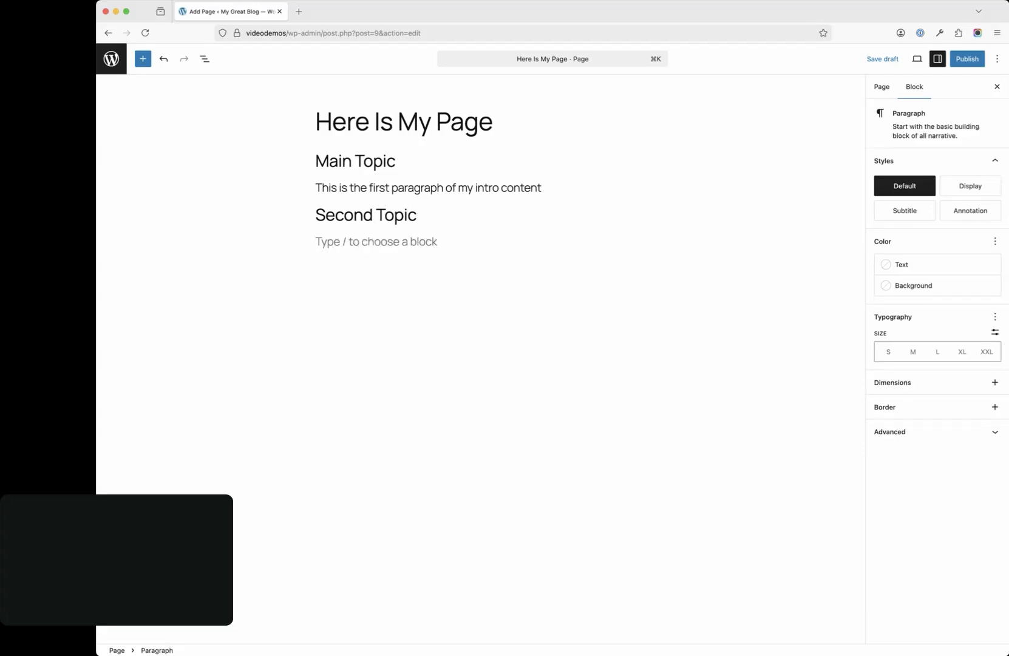
{"action": "type", "text": "/"}
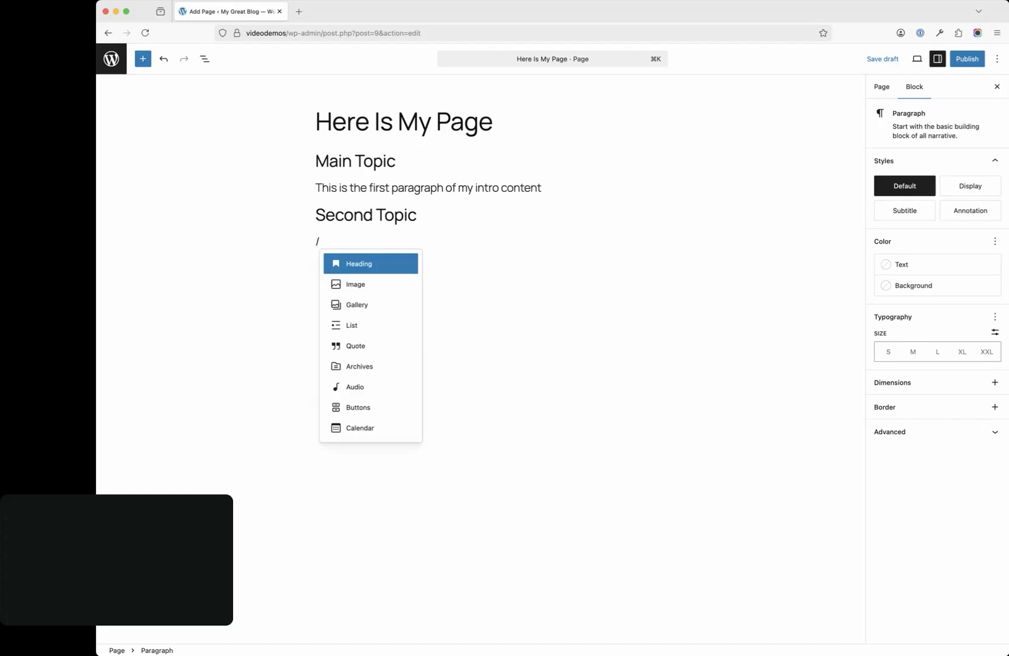
{"action": "left_click", "coordinate": [367, 349]}
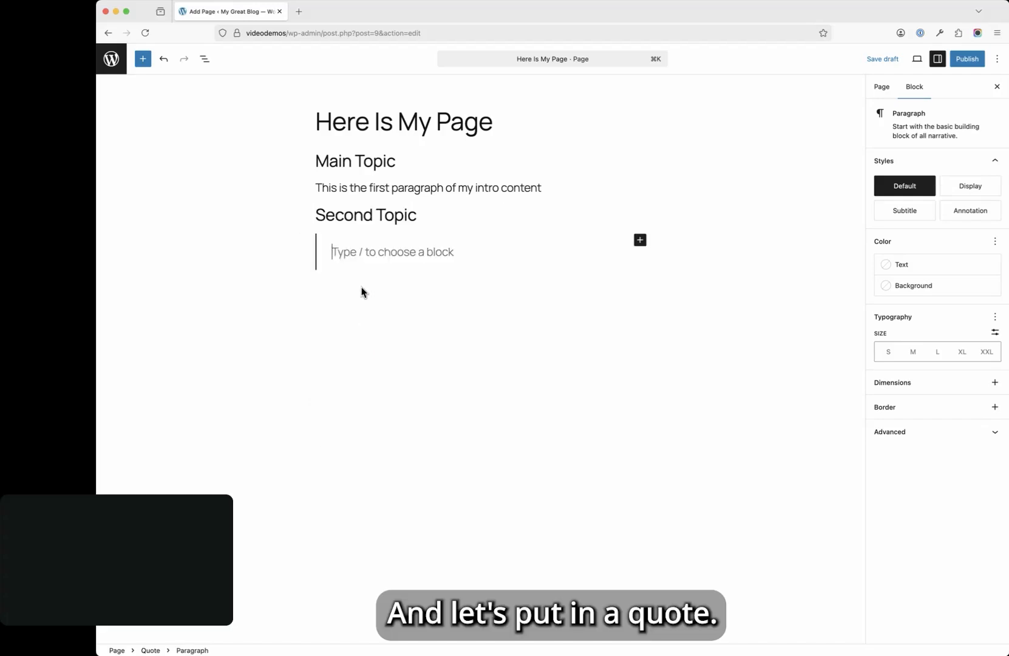
{"action": "type", "text": "I have"}
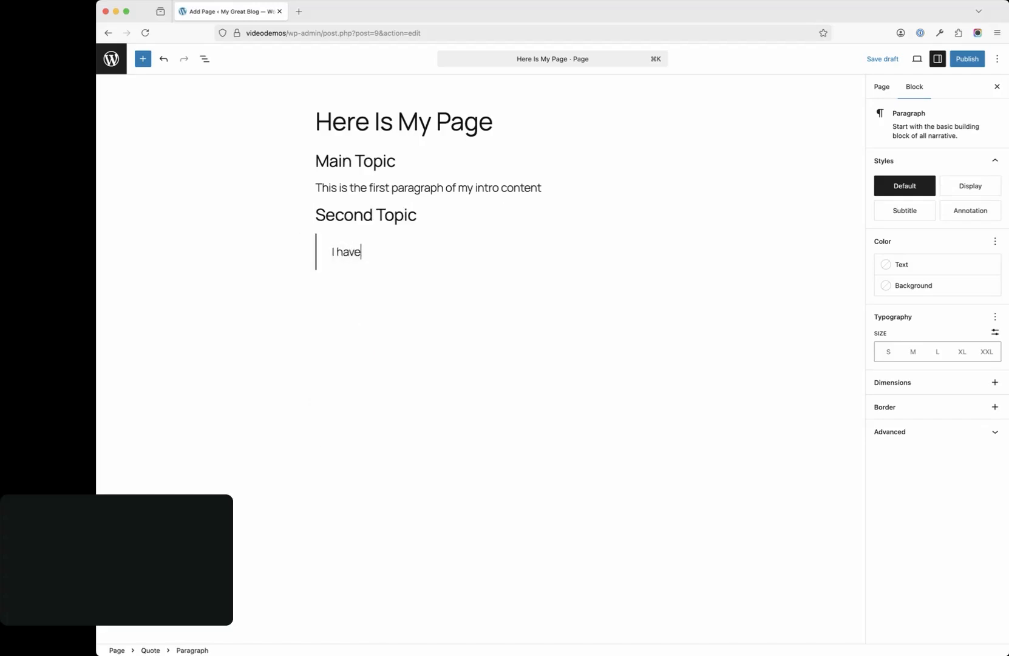
{"action": "type", "text": " had many profound ideas"}
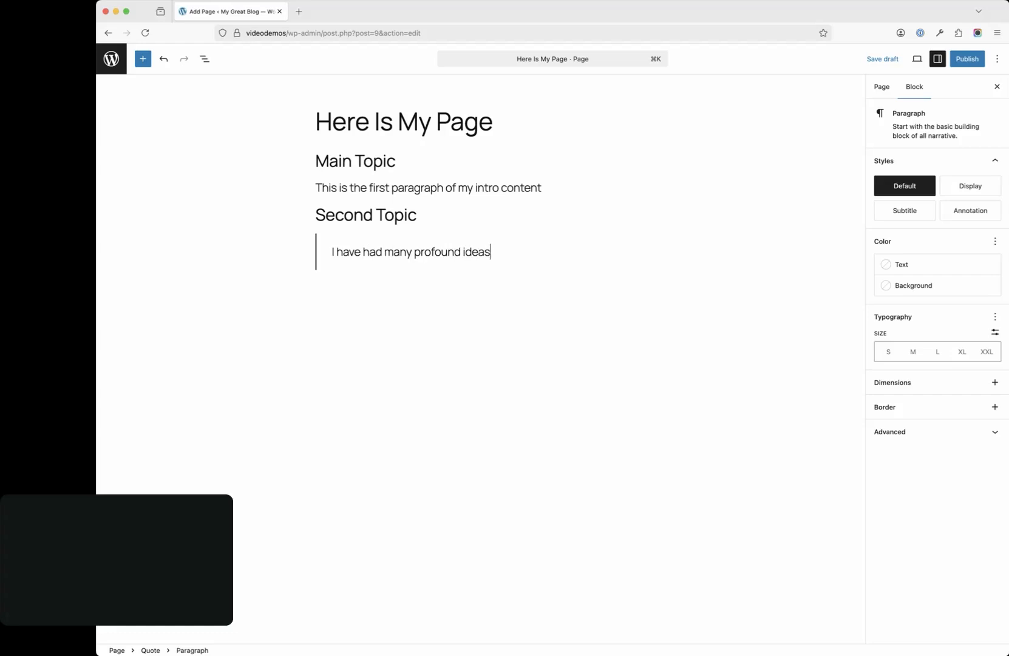
{"action": "key", "text": "Return"}
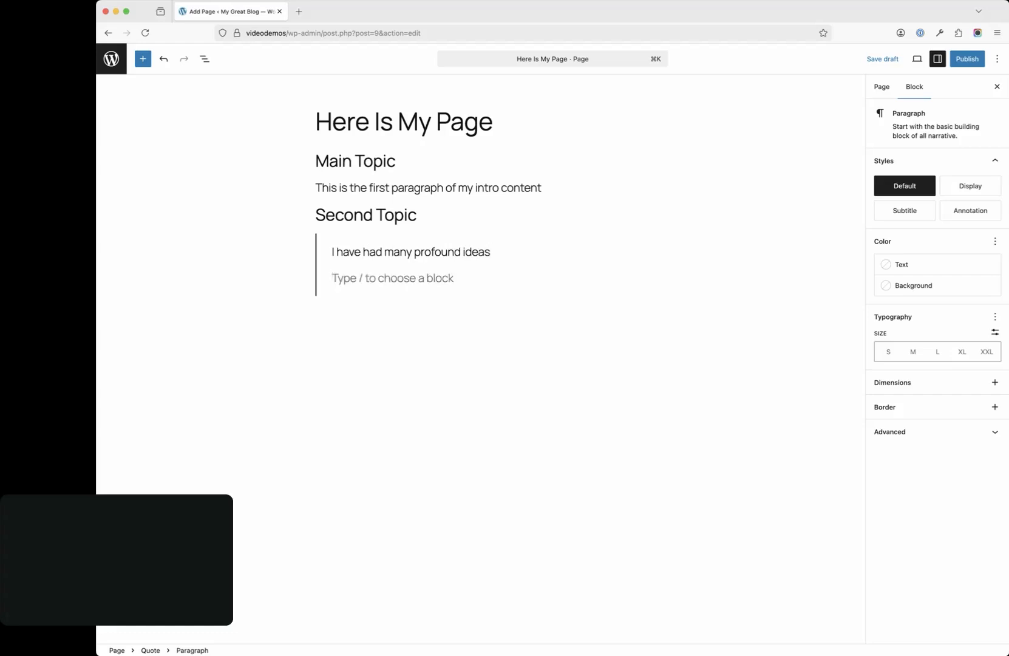
{"action": "key", "text": "BackSpace"}
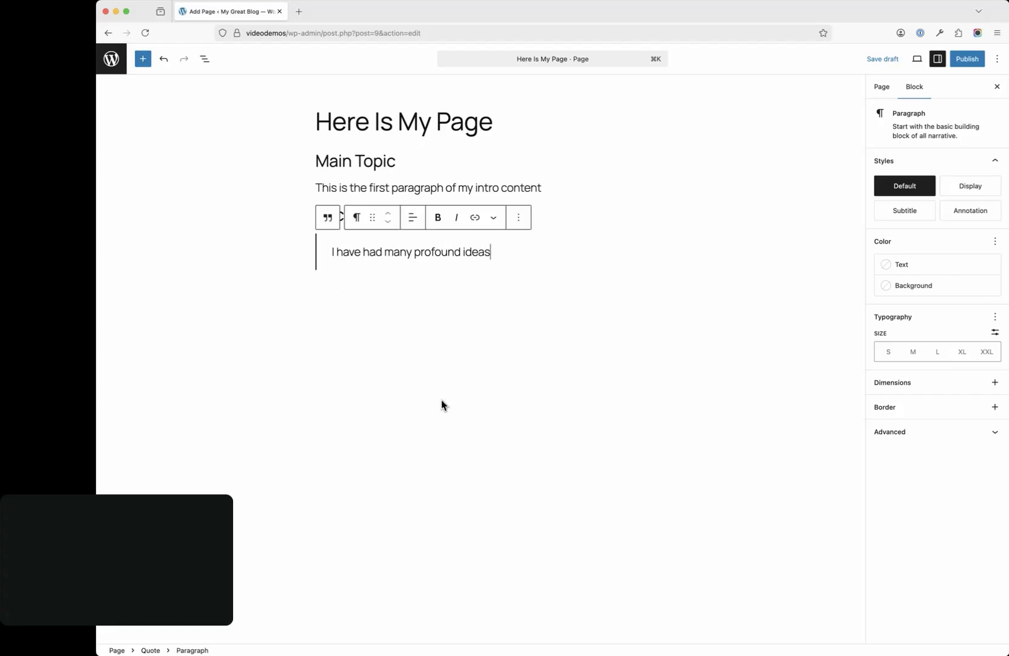
Step: Add a Paragraph block below the quote reading "Now we are exploring my ideas in depth"
{"action": "left_click", "coordinate": [320, 317]}
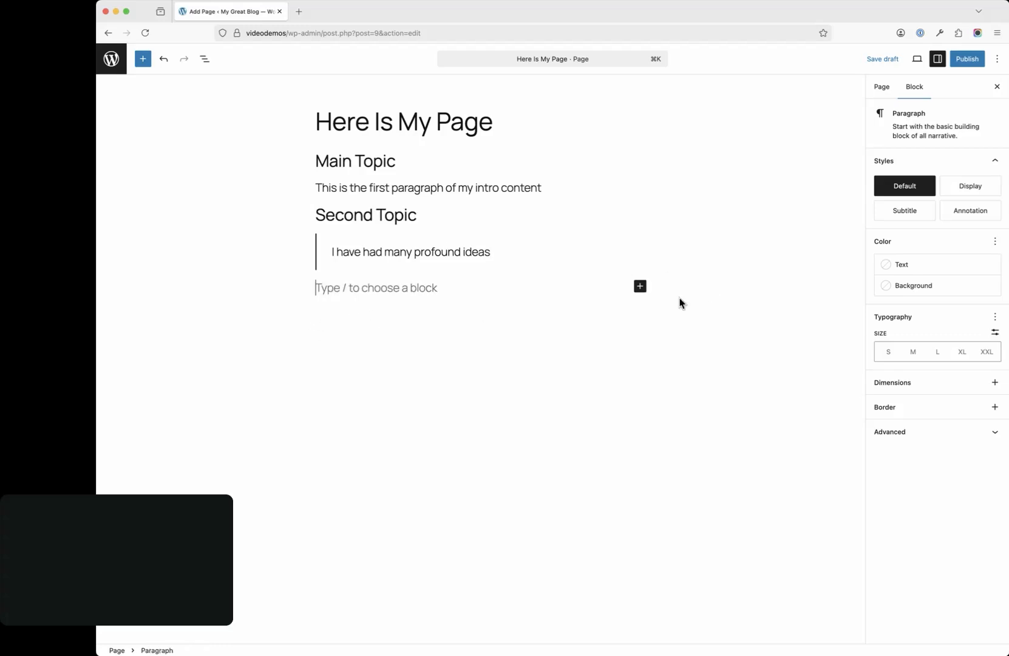
{"action": "left_click", "coordinate": [640, 286]}
{"action": "left_click", "coordinate": [668, 373]}
{"action": "type", "text": "Now we are exploring"}
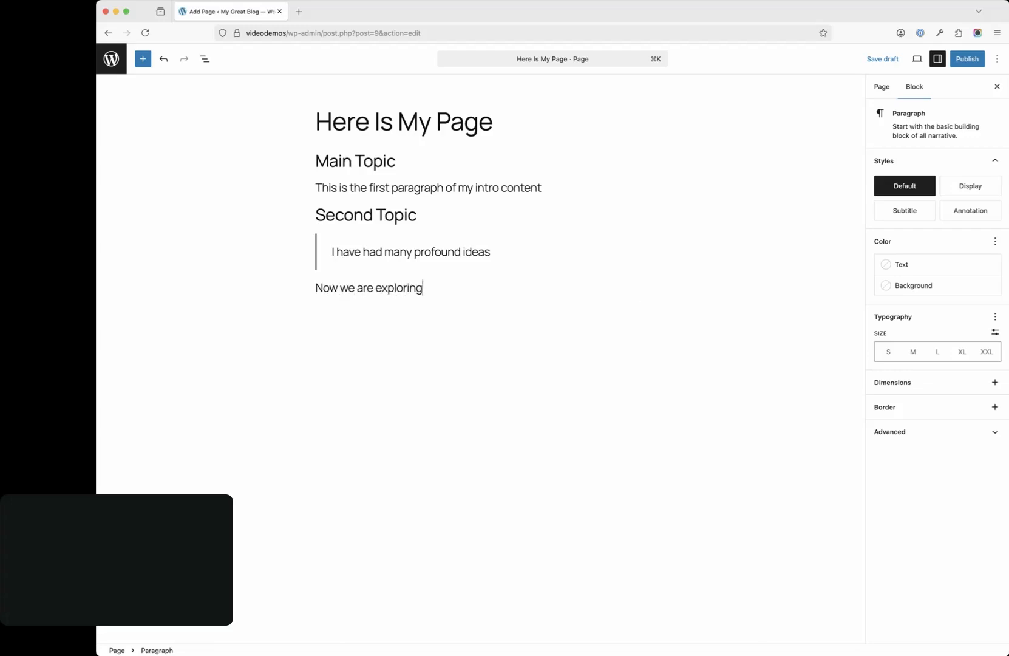
{"action": "type", "text": " my ideas in depth"}
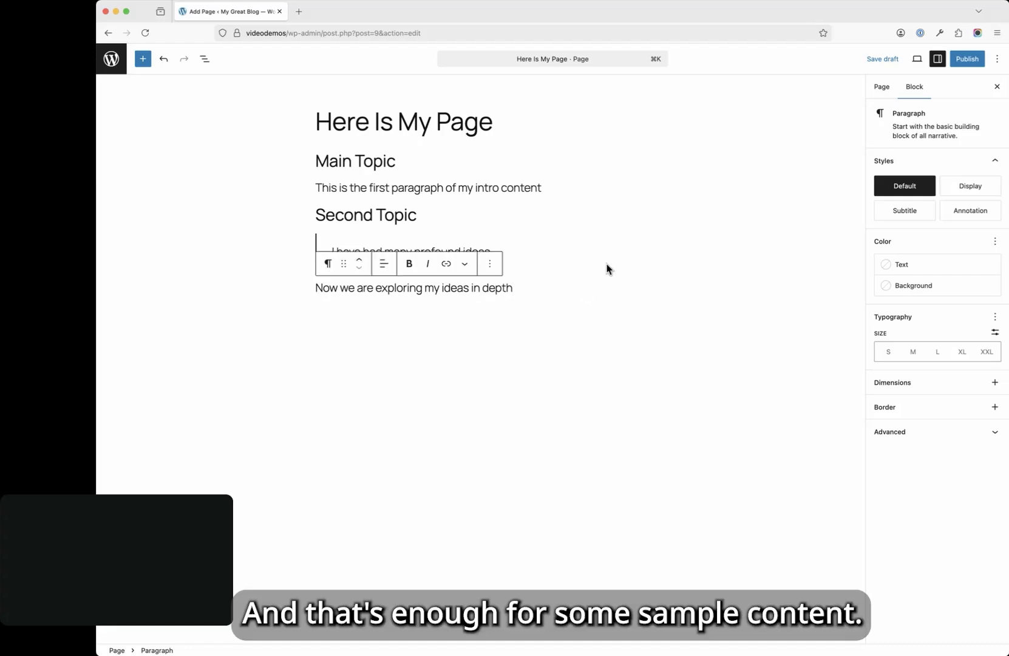
Step: Try the Subtitle, Display and Annotation styles on the paragraph below the quote, finishing back on Default
{"action": "left_click", "coordinate": [559, 309]}
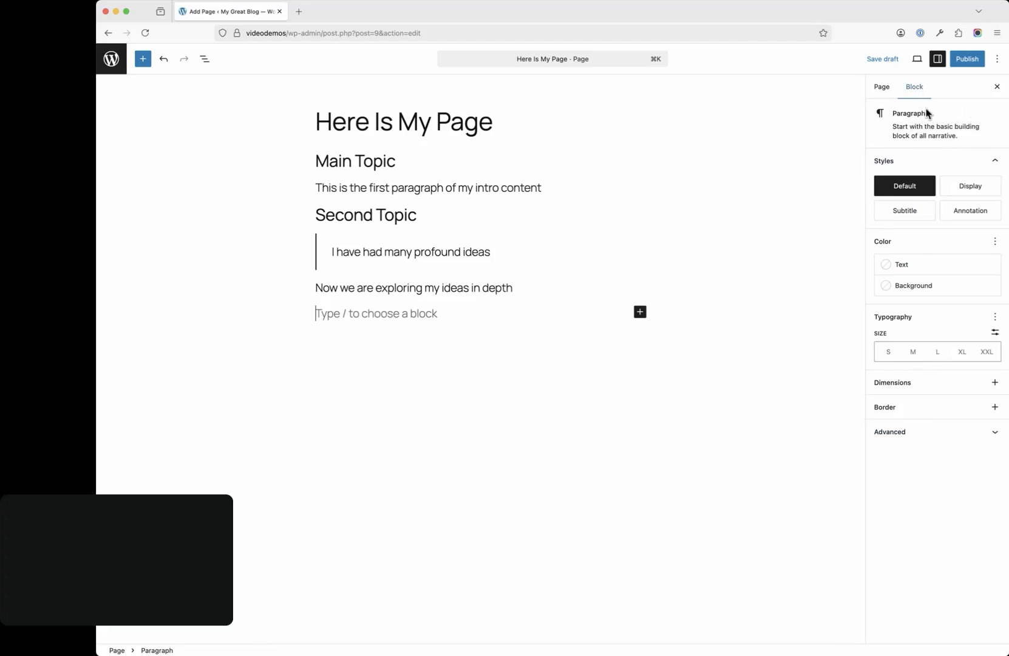
{"action": "left_click", "coordinate": [444, 286]}
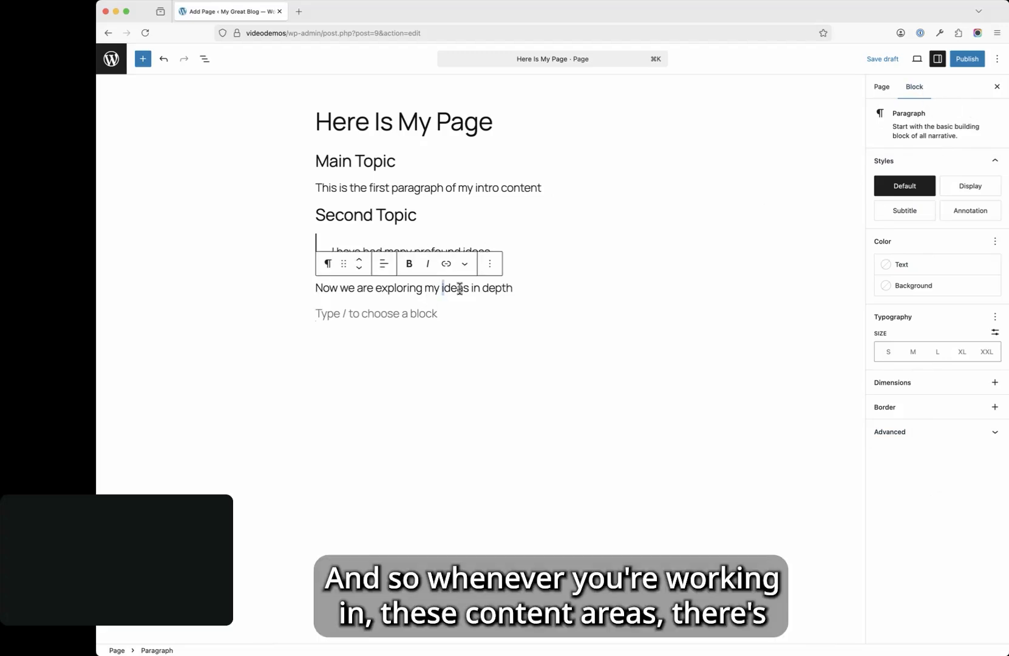
{"action": "left_click_drag", "start_coordinate": [496, 288], "coordinate": [367, 287]}
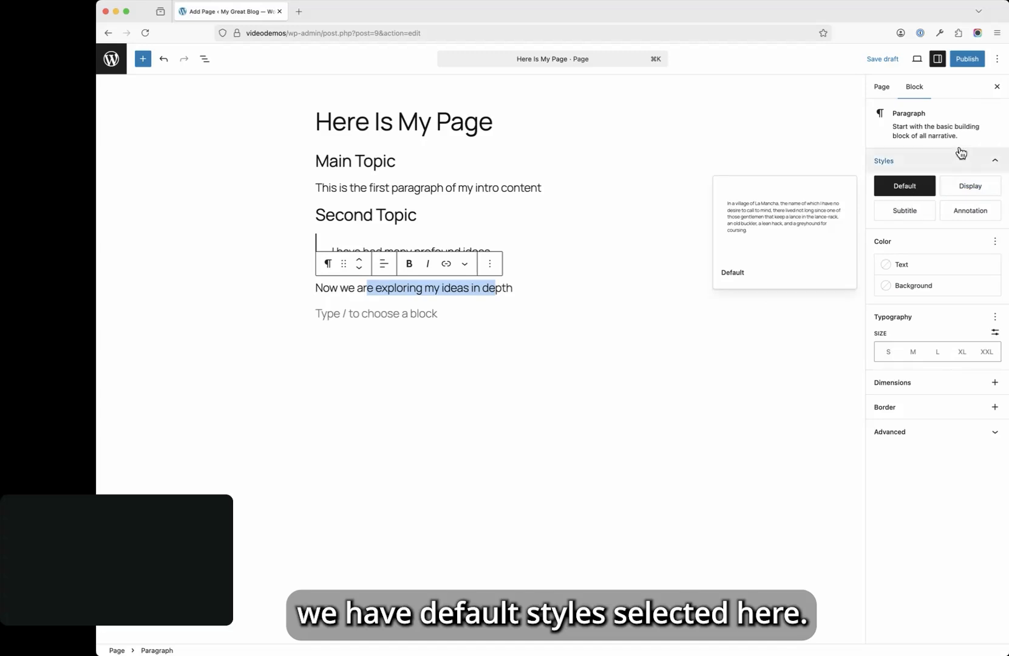
{"action": "left_click", "coordinate": [903, 217]}
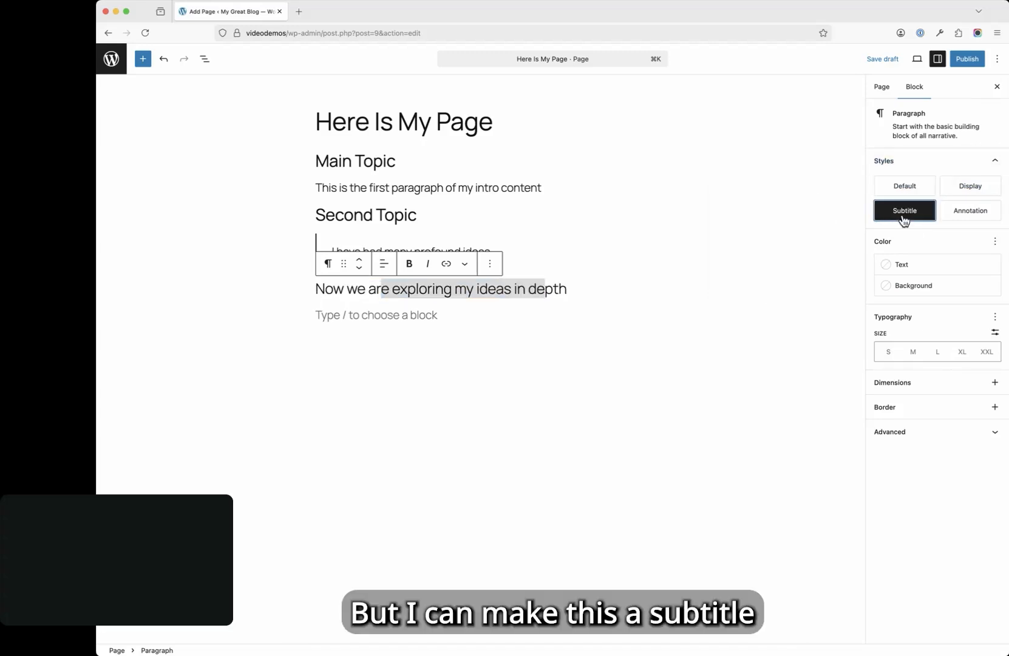
{"action": "left_click", "coordinate": [974, 192]}
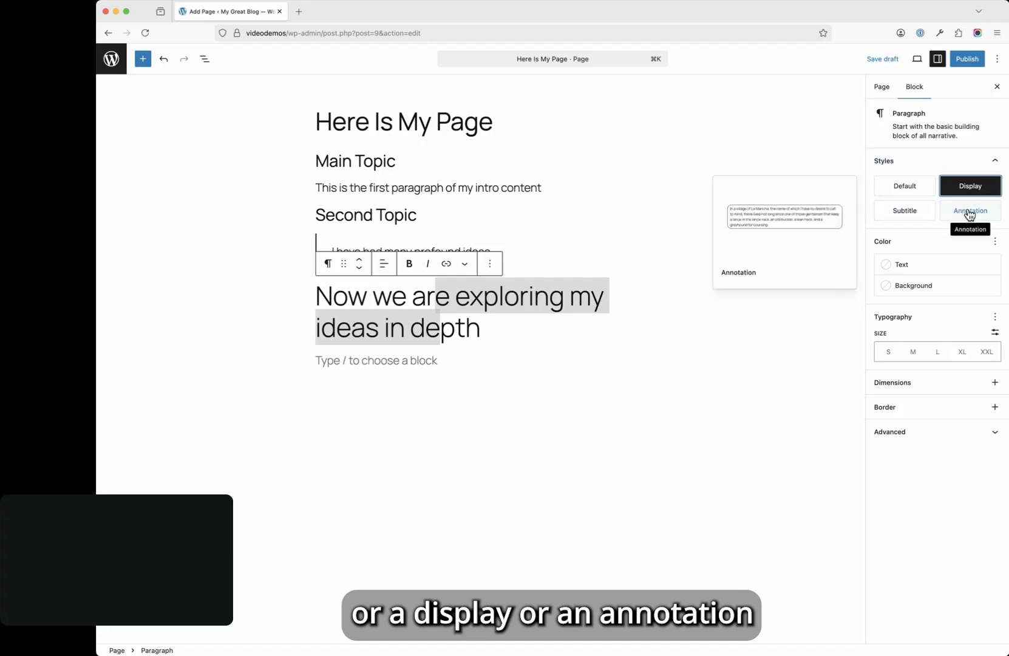
{"action": "left_click", "coordinate": [969, 216]}
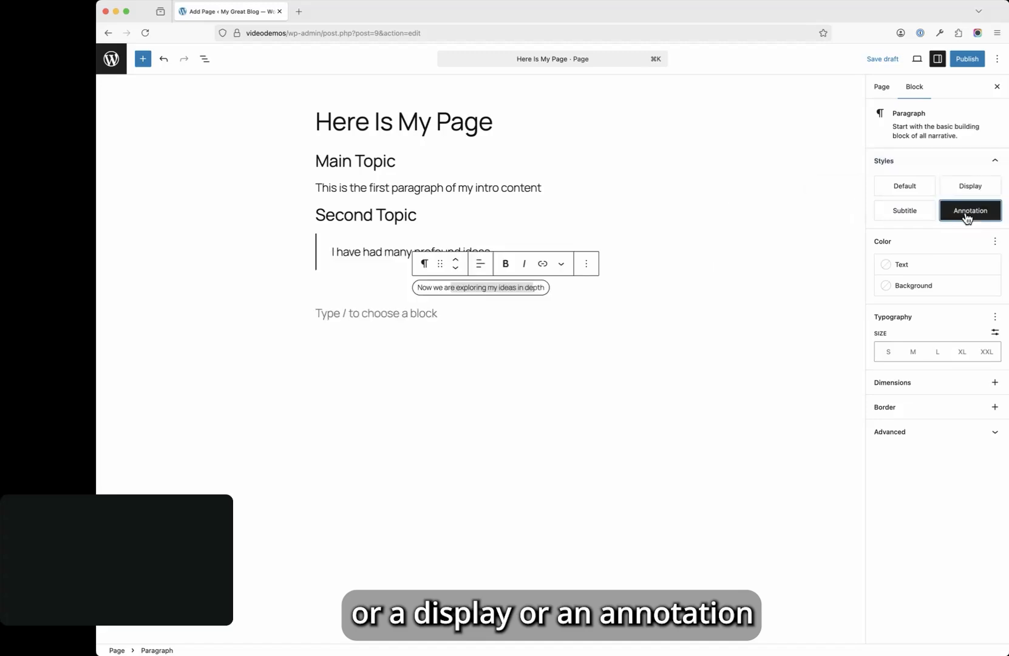
{"action": "left_click", "coordinate": [904, 190]}
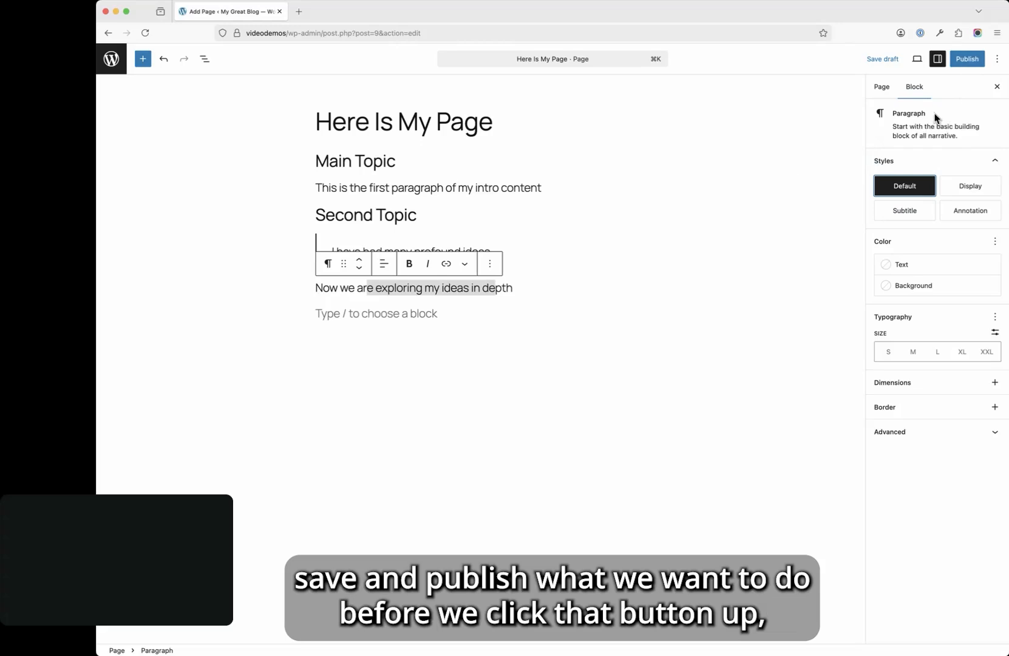
Step: Review the page's settings for status and visibility, publish date, template and discussion without changing them
{"action": "left_click", "coordinate": [879, 91]}
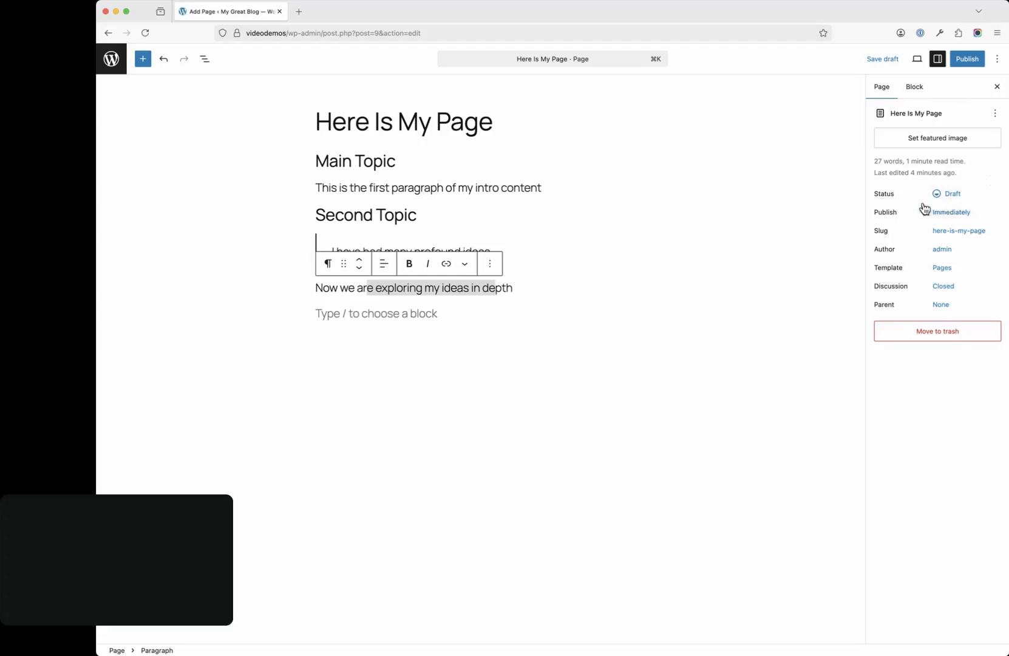
{"action": "left_click", "coordinate": [953, 200]}
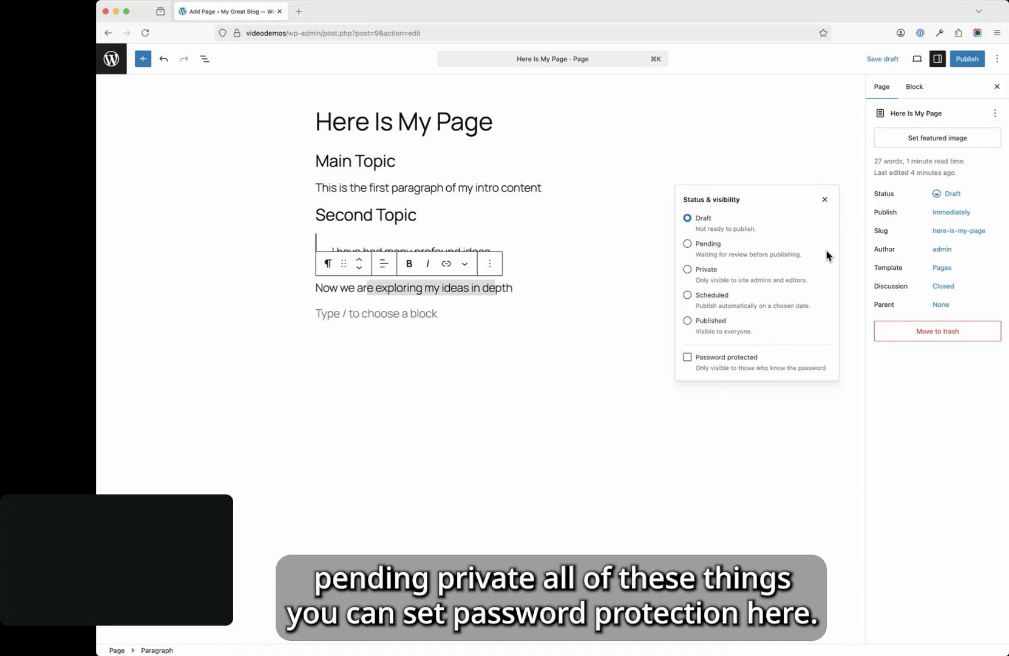
{"action": "left_click", "coordinate": [824, 199]}
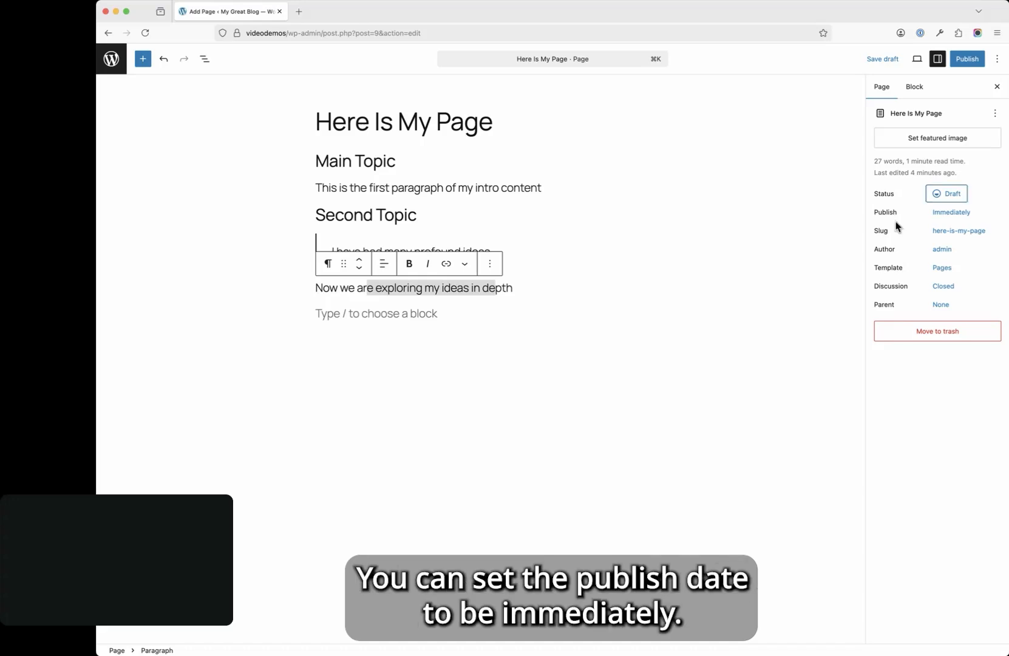
{"action": "left_click", "coordinate": [952, 214]}
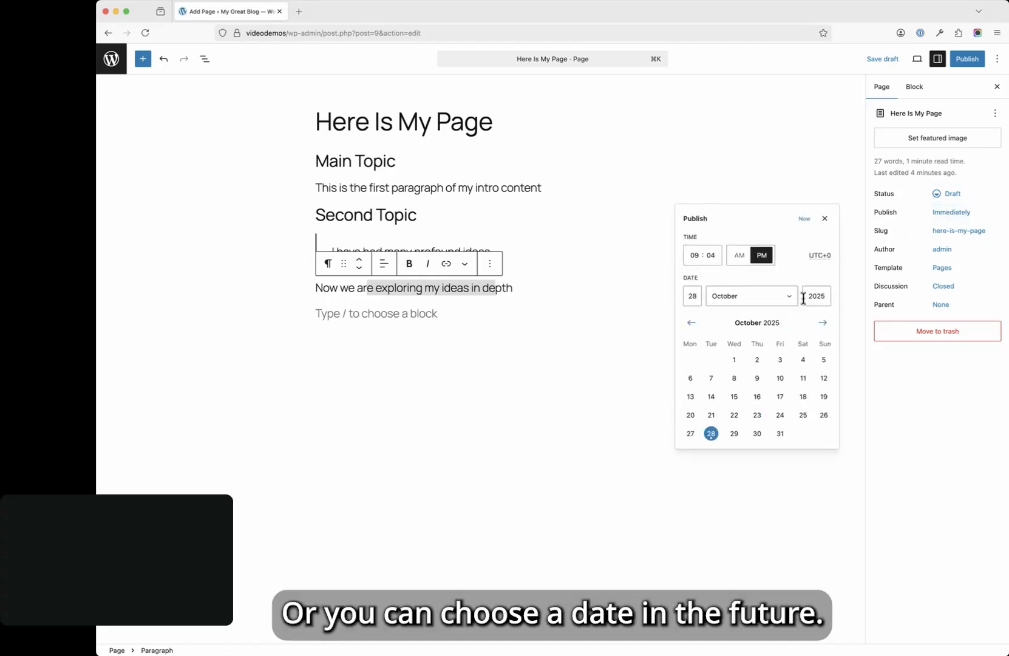
{"action": "key", "text": "Escape"}
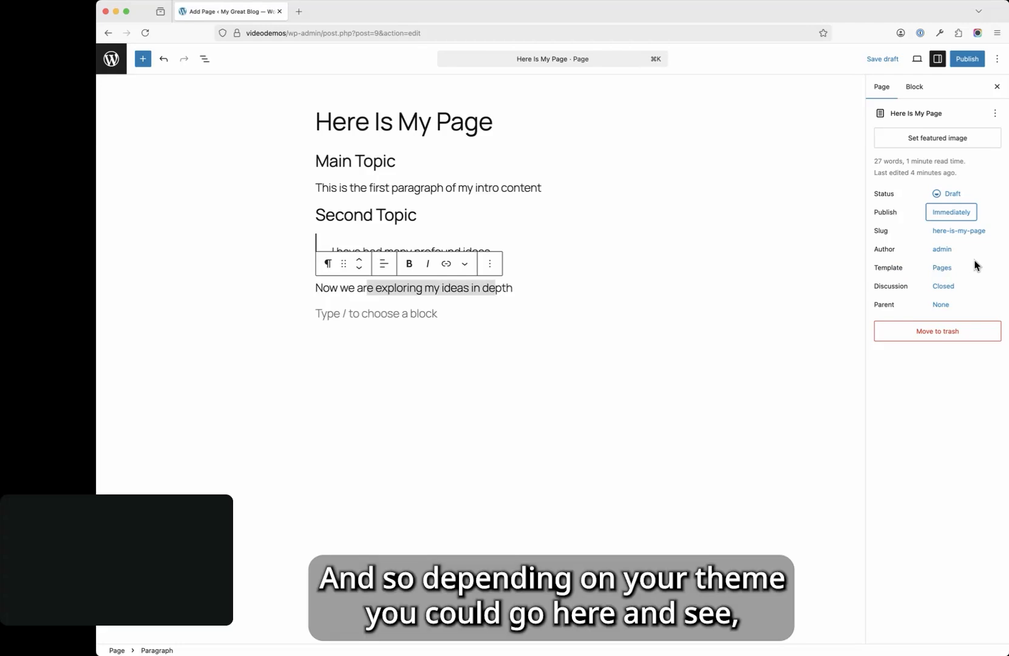
{"action": "left_click", "coordinate": [942, 270]}
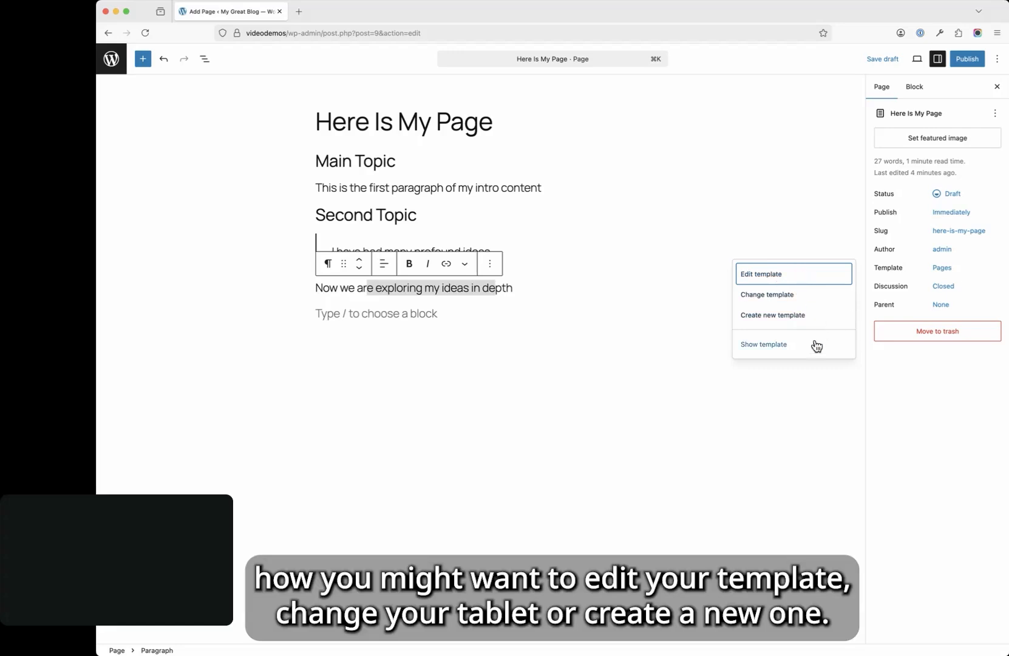
{"action": "left_click", "coordinate": [950, 400]}
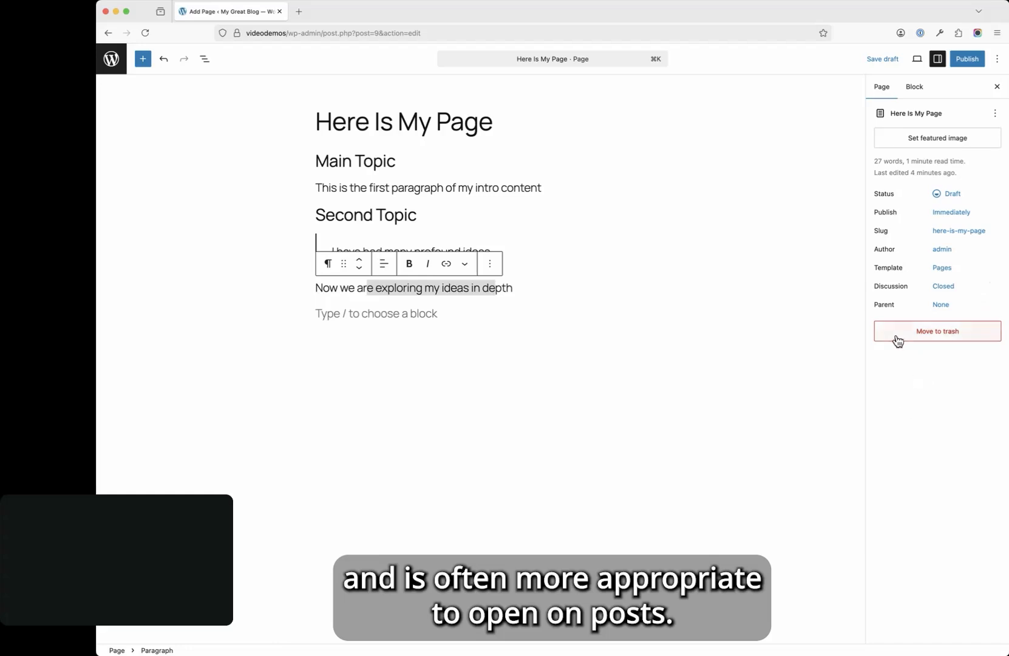
{"action": "left_click", "coordinate": [952, 289]}
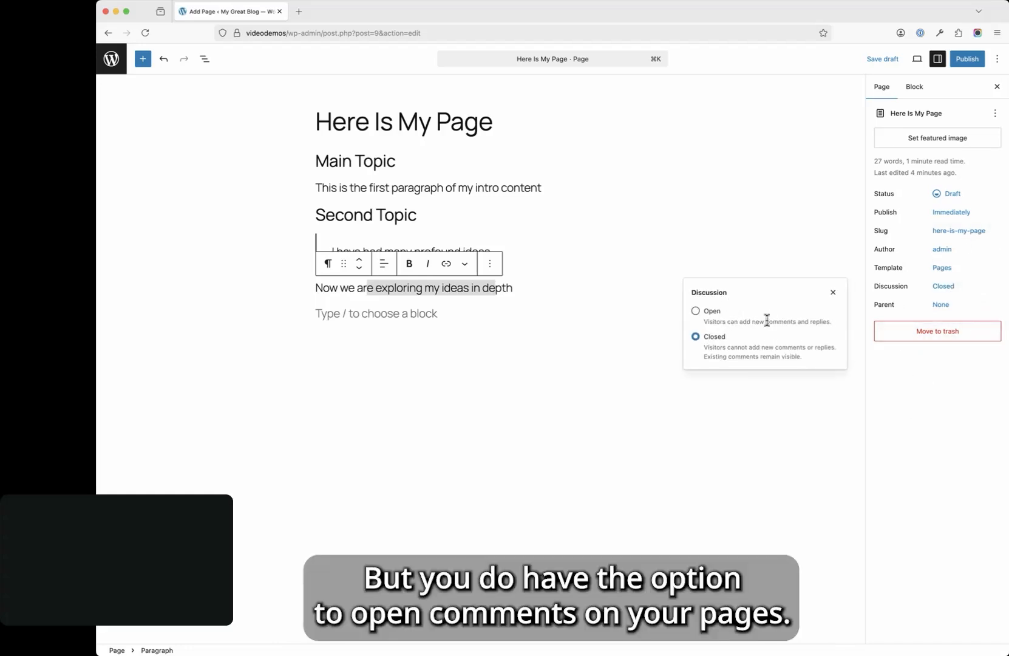
{"action": "left_click", "coordinate": [833, 293]}
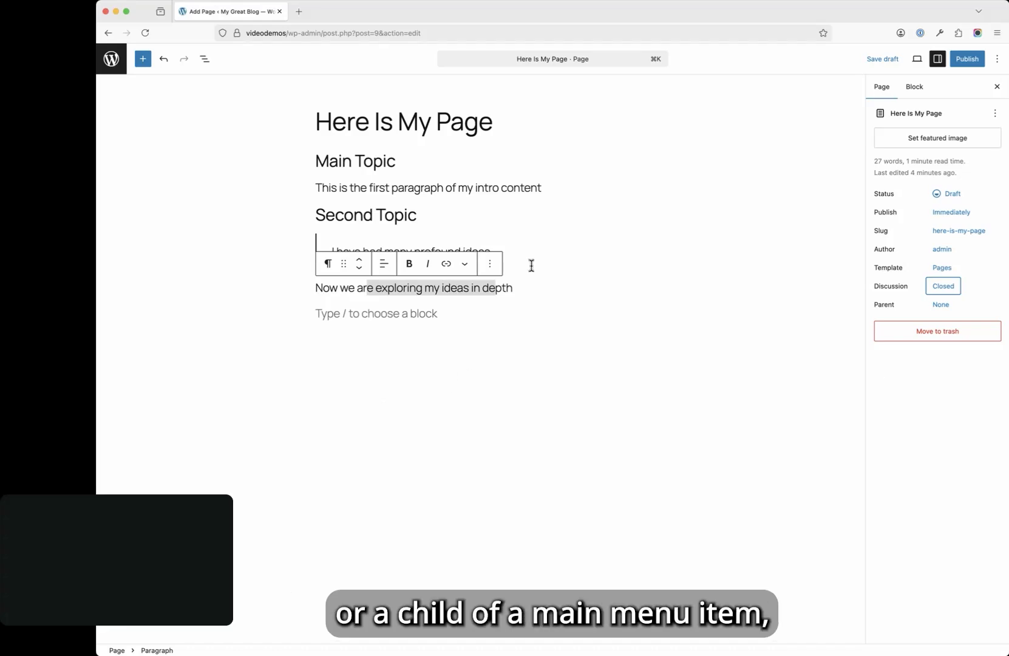
Step: Set My New Page as the parent of this page
{"action": "left_click", "coordinate": [941, 304]}
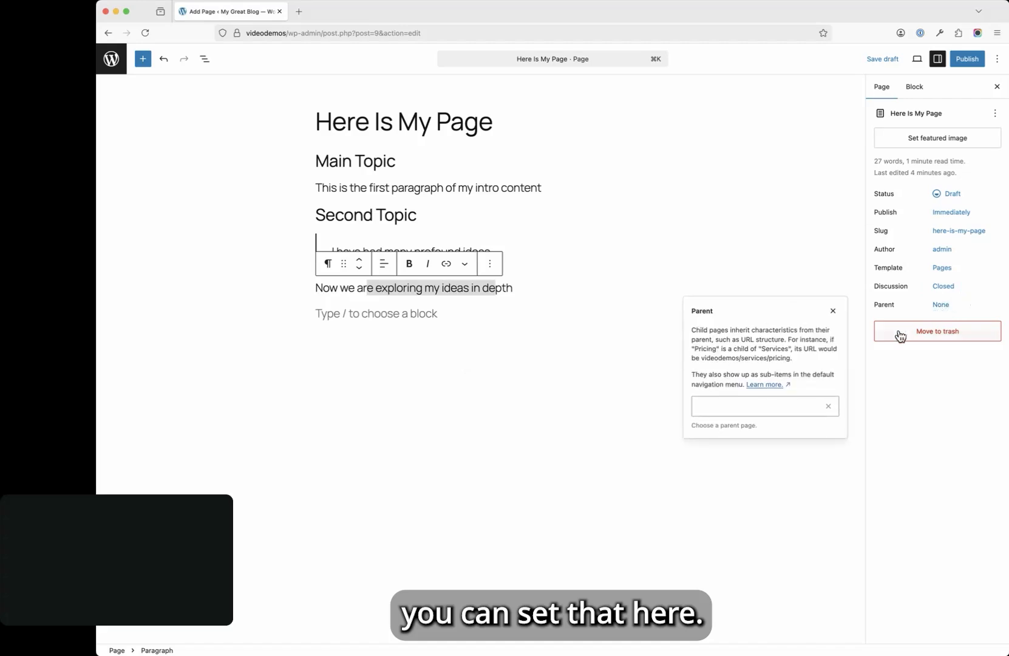
{"action": "left_click", "coordinate": [715, 398]}
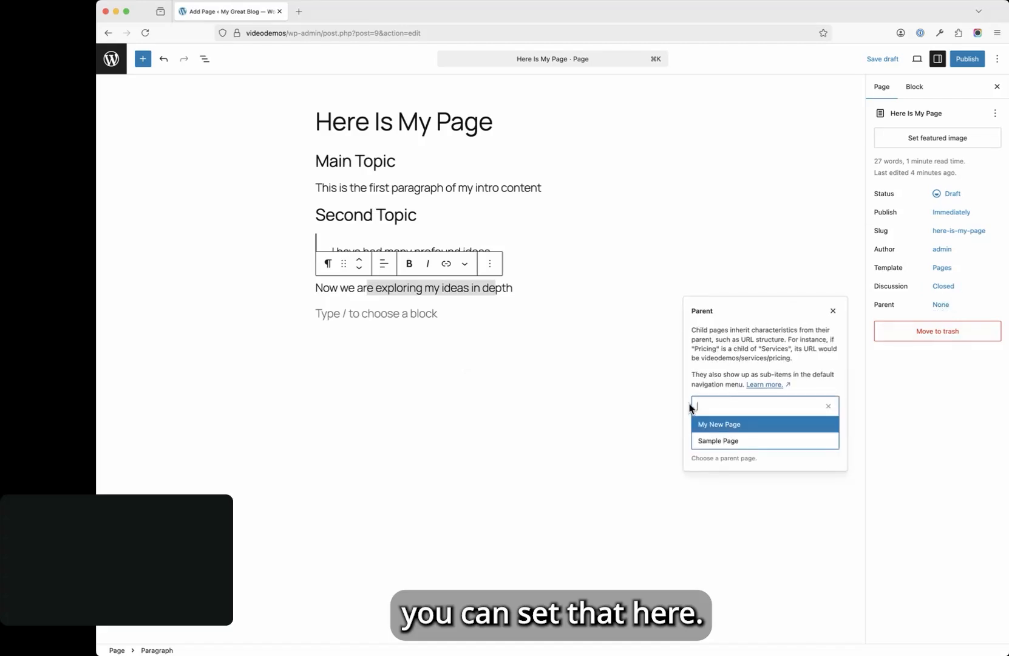
{"action": "left_click", "coordinate": [739, 425]}
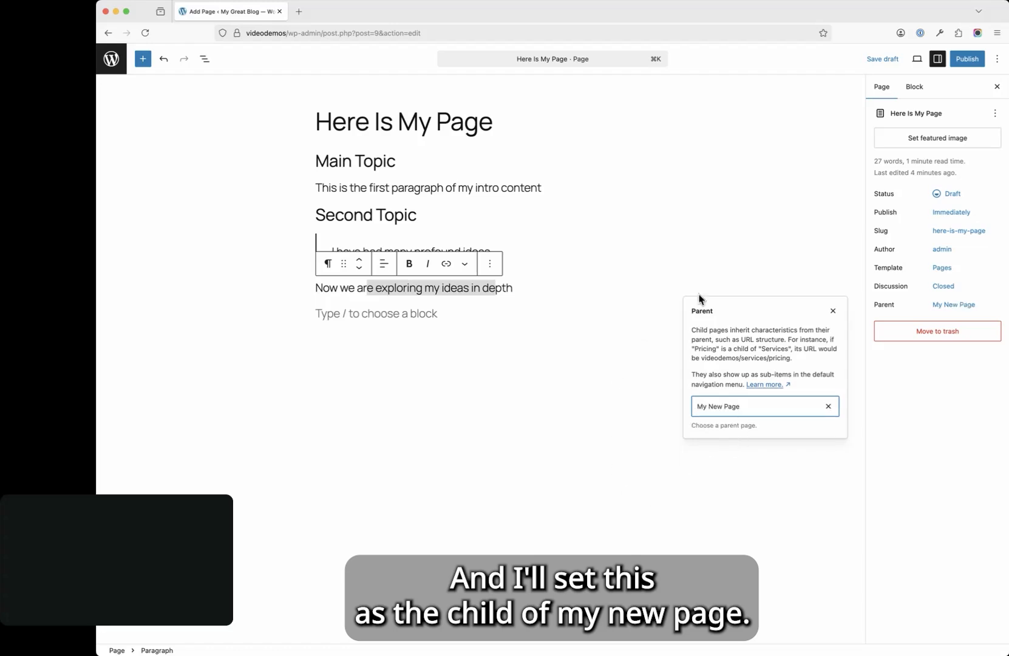
{"action": "left_click", "coordinate": [916, 381]}
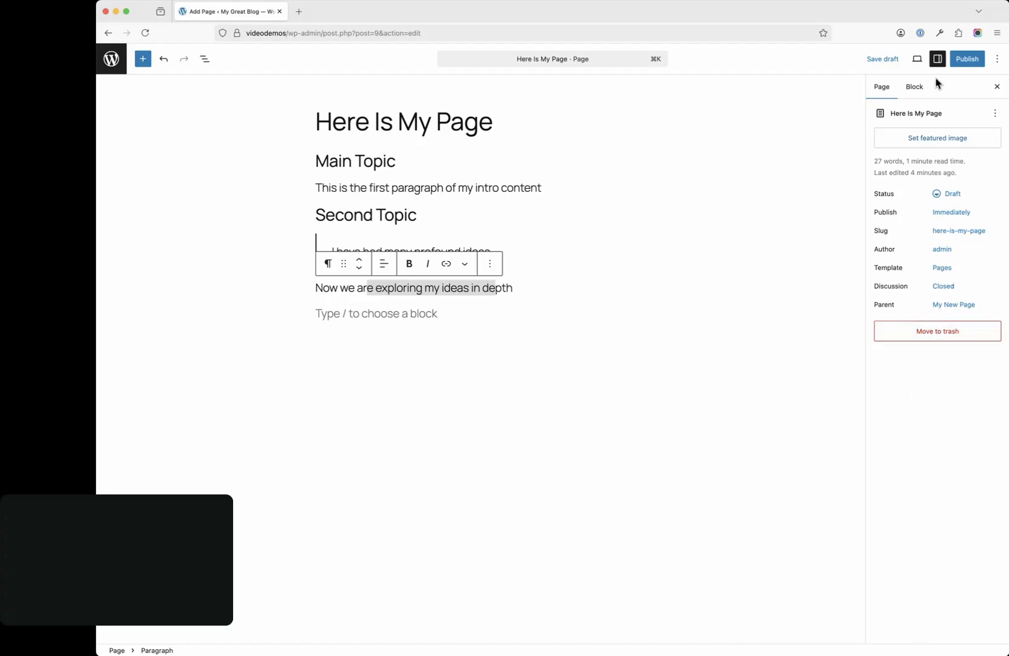
Step: Publish the page with public visibility and immediate publishing, and view it live on the site
{"action": "left_click", "coordinate": [971, 65]}
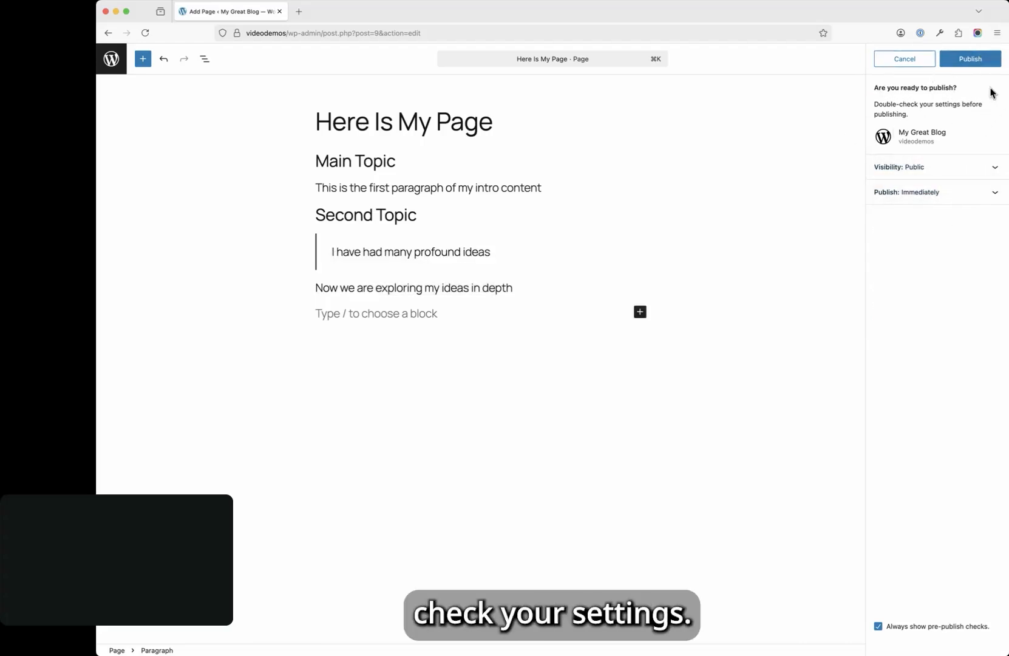
{"action": "left_click", "coordinate": [976, 61]}
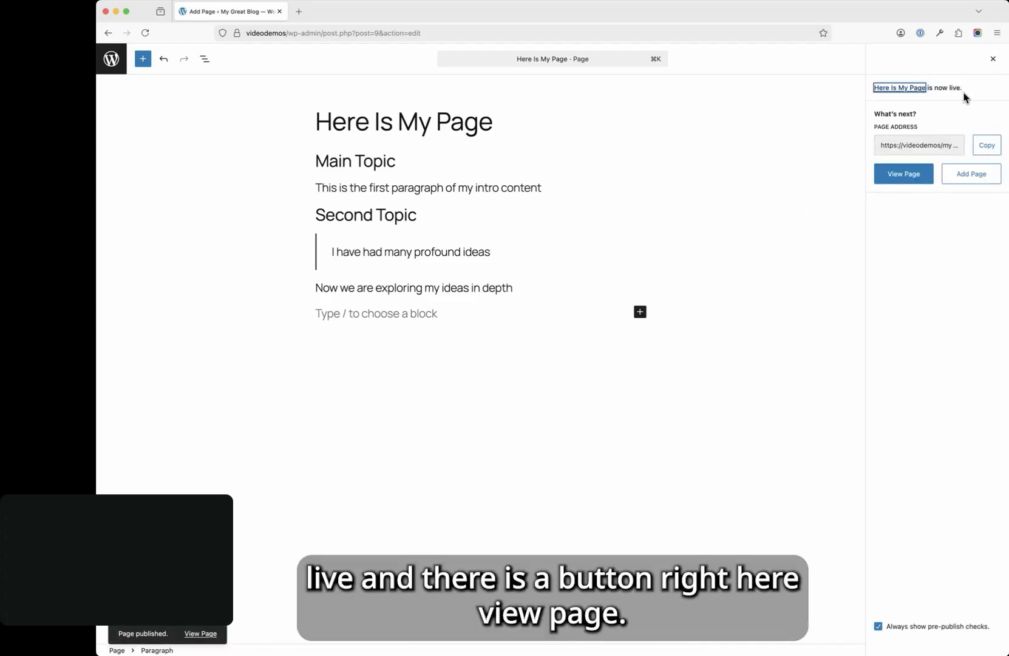
{"action": "left_click", "coordinate": [903, 174]}
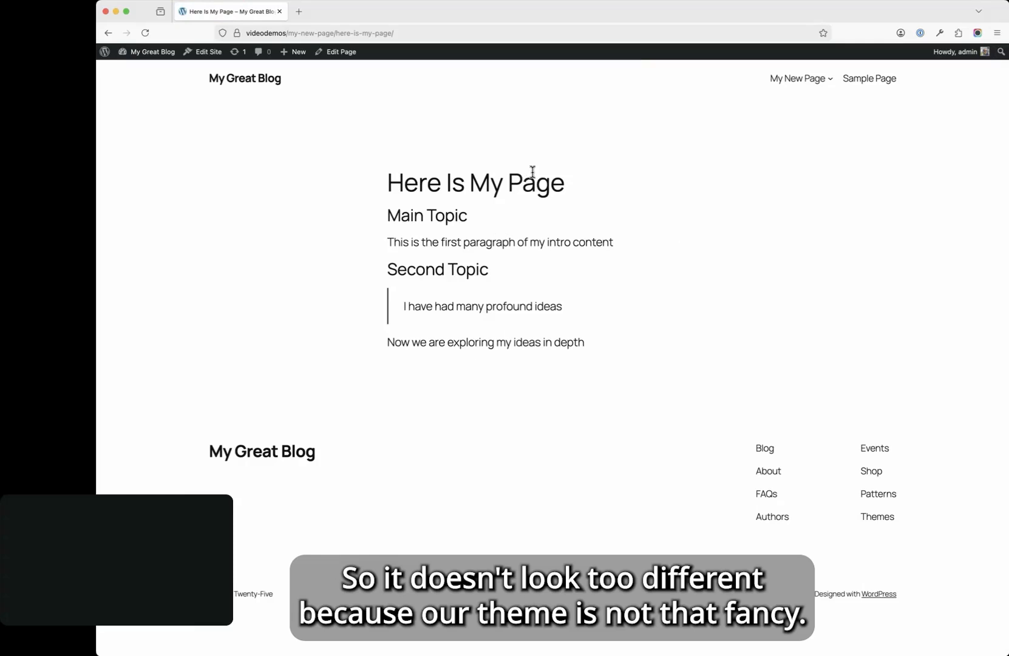
{"action": "left_click_drag", "start_coordinate": [386, 182], "coordinate": [632, 405]}
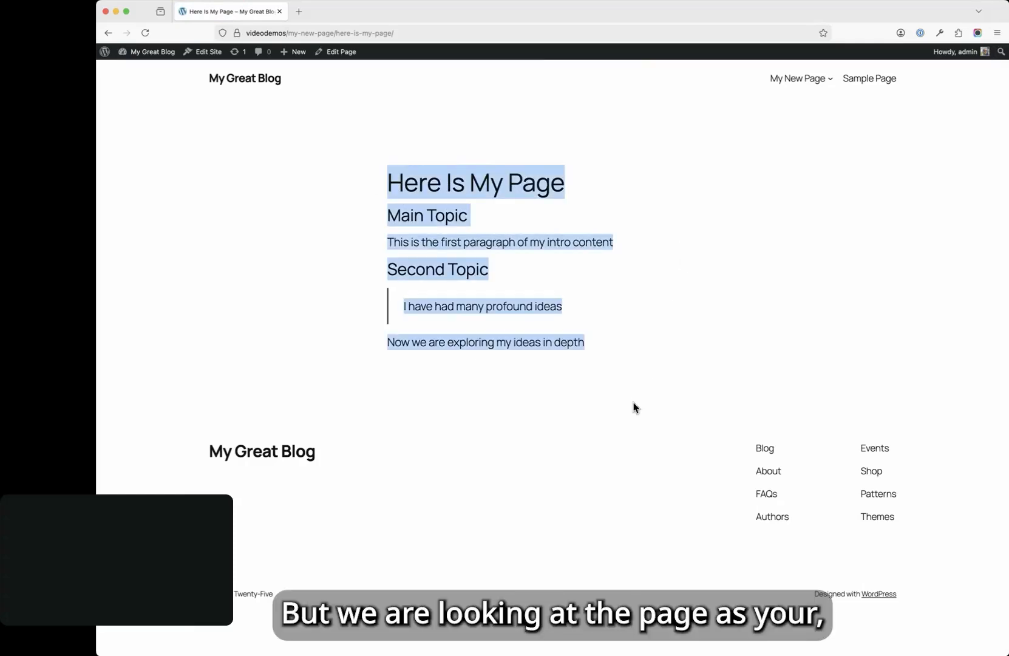
{"action": "left_click", "coordinate": [684, 296]}
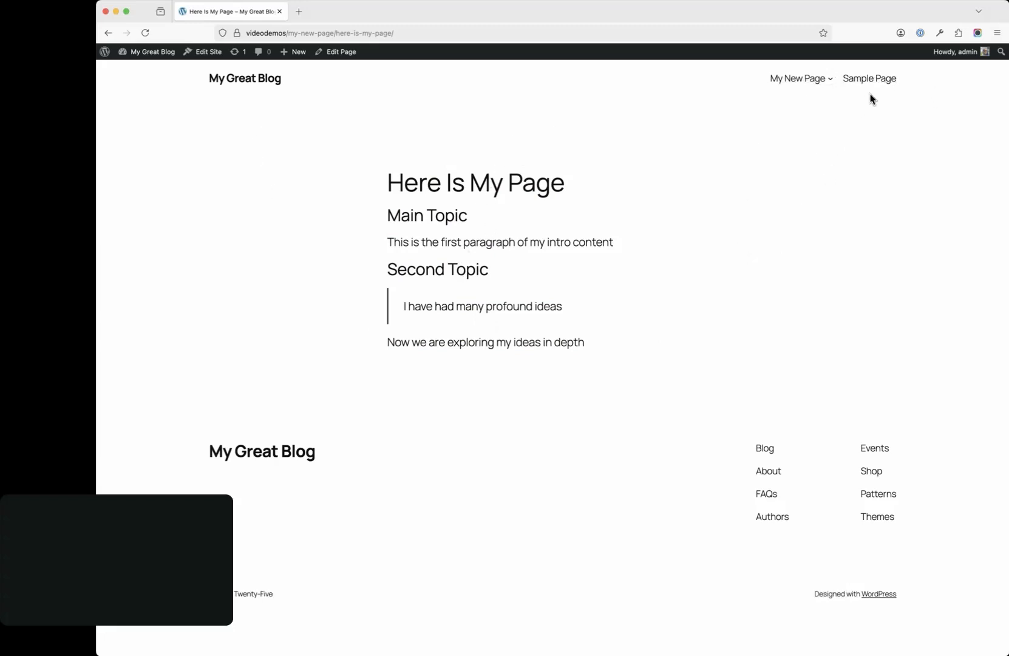
{"action": "mouse_move", "coordinate": [808, 83]}
Step: Go to the admin dashboard's list of all pages and open Here Is My Page for editing
{"action": "mouse_move", "coordinate": [143, 53]}
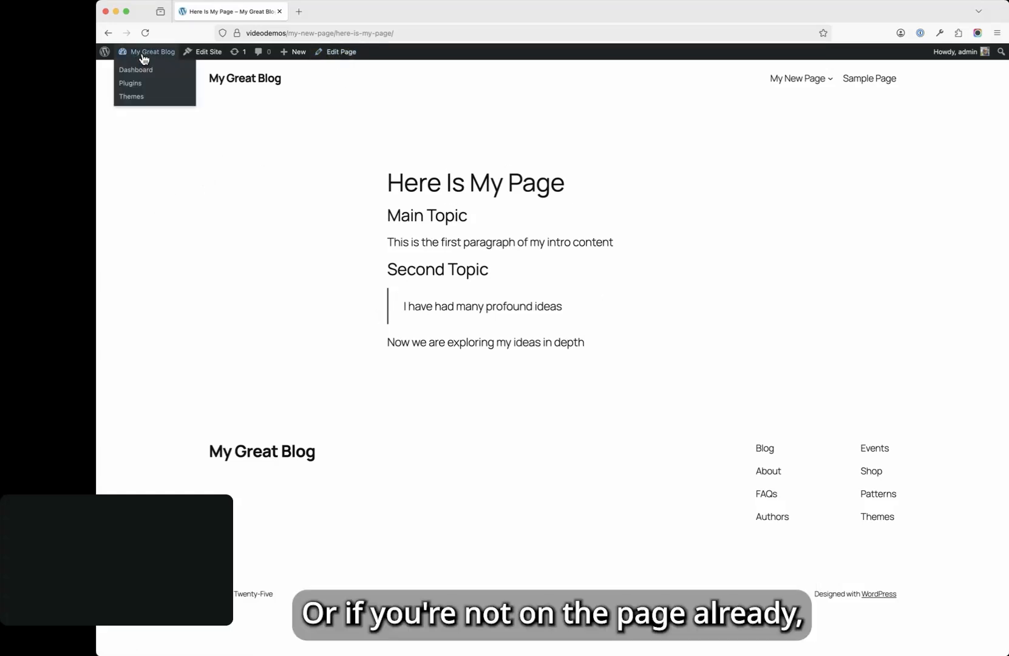
{"action": "left_click", "coordinate": [137, 71]}
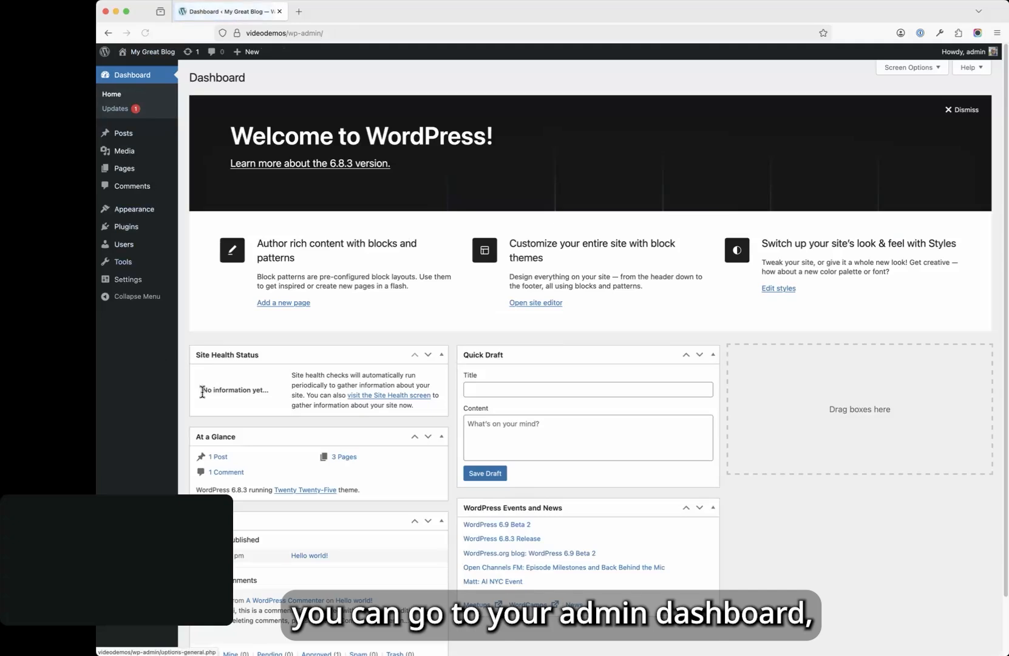
{"action": "mouse_move", "coordinate": [125, 173]}
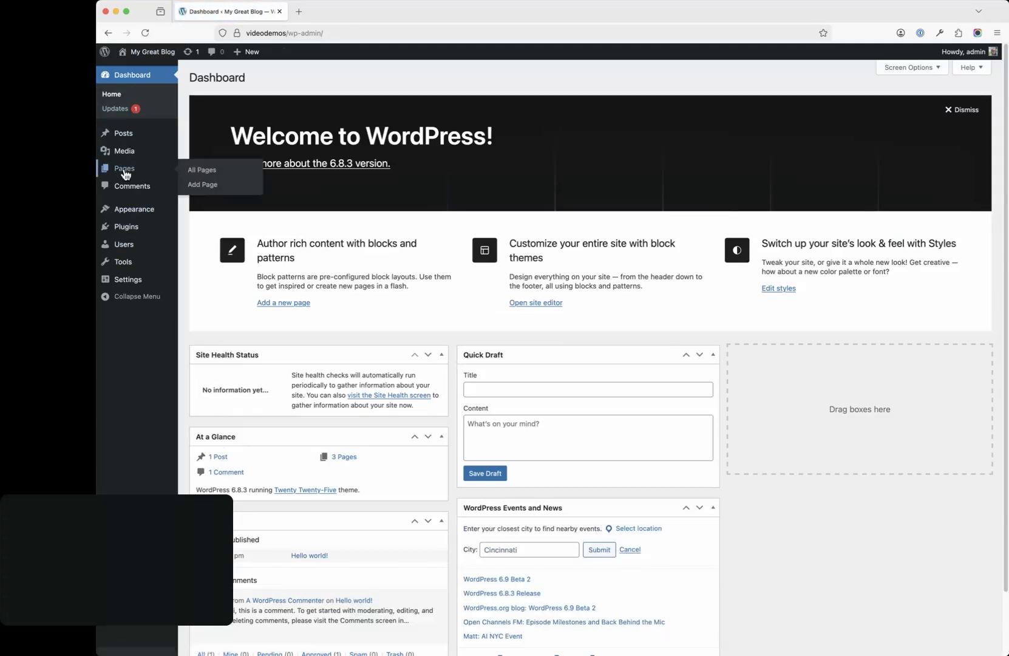
{"action": "left_click", "coordinate": [199, 170]}
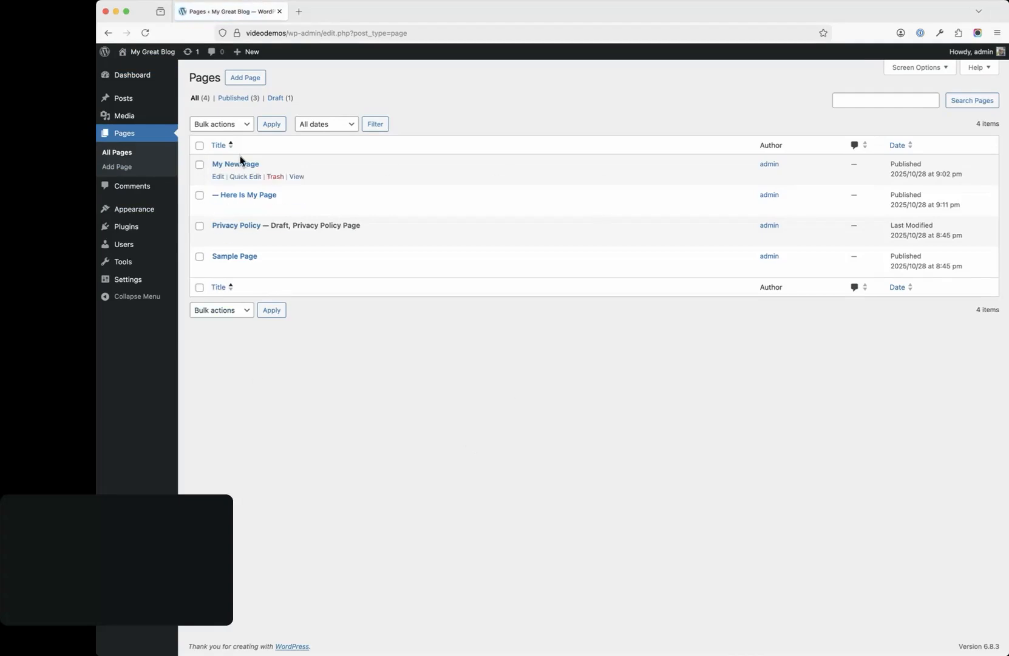
{"action": "mouse_move", "coordinate": [218, 213]}
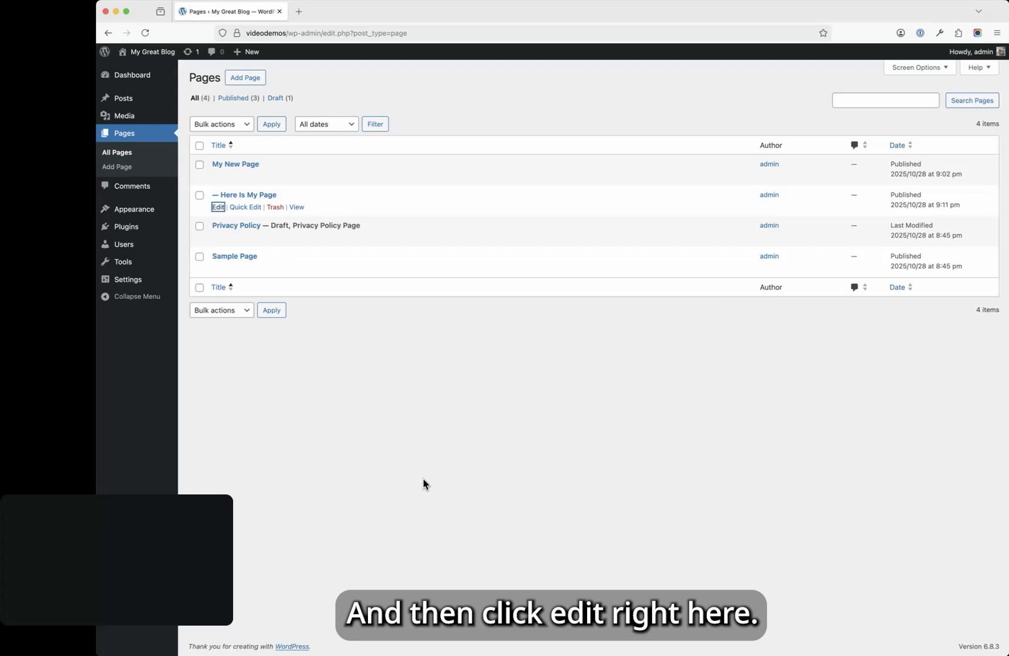
{"action": "left_click", "coordinate": [218, 213]}
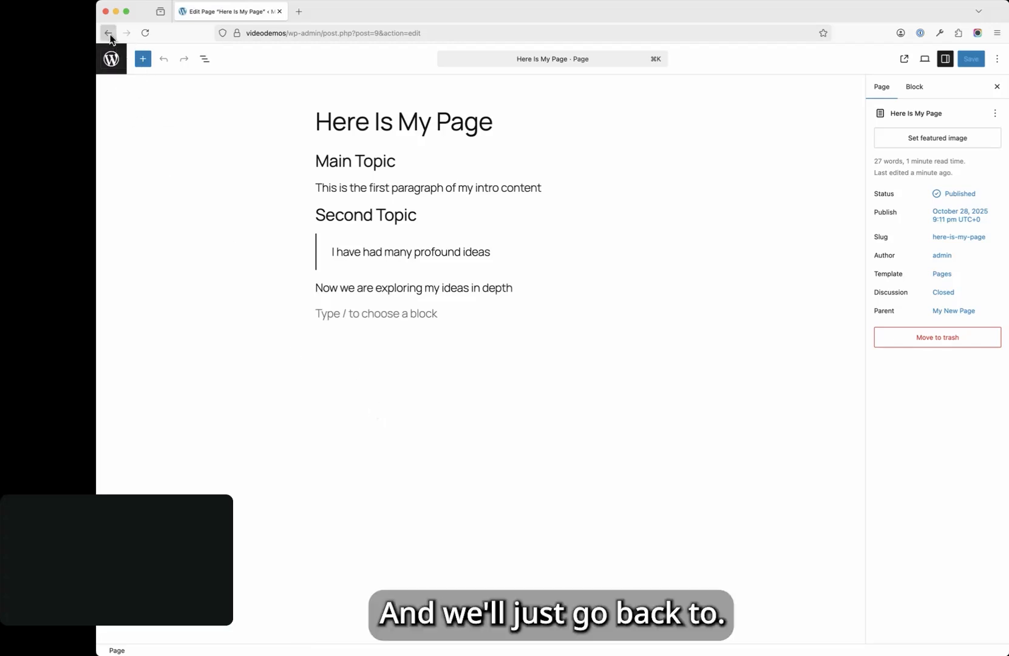
Step: Leave the page editor for the live blog, start a new post there and title it "My New Post"
{"action": "left_click", "coordinate": [111, 61]}
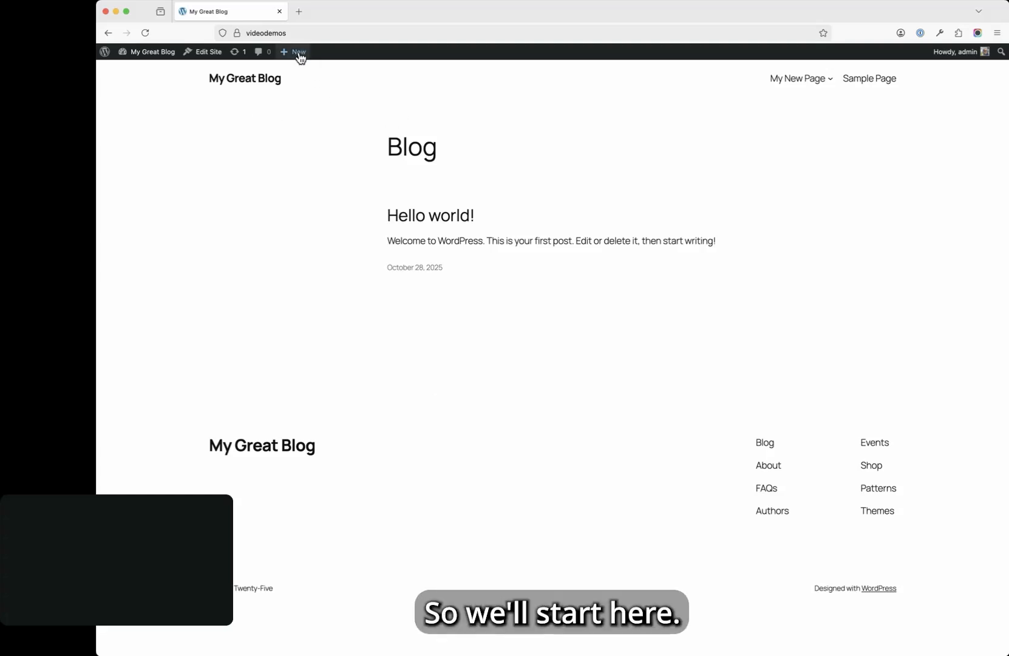
{"action": "mouse_move", "coordinate": [300, 54]}
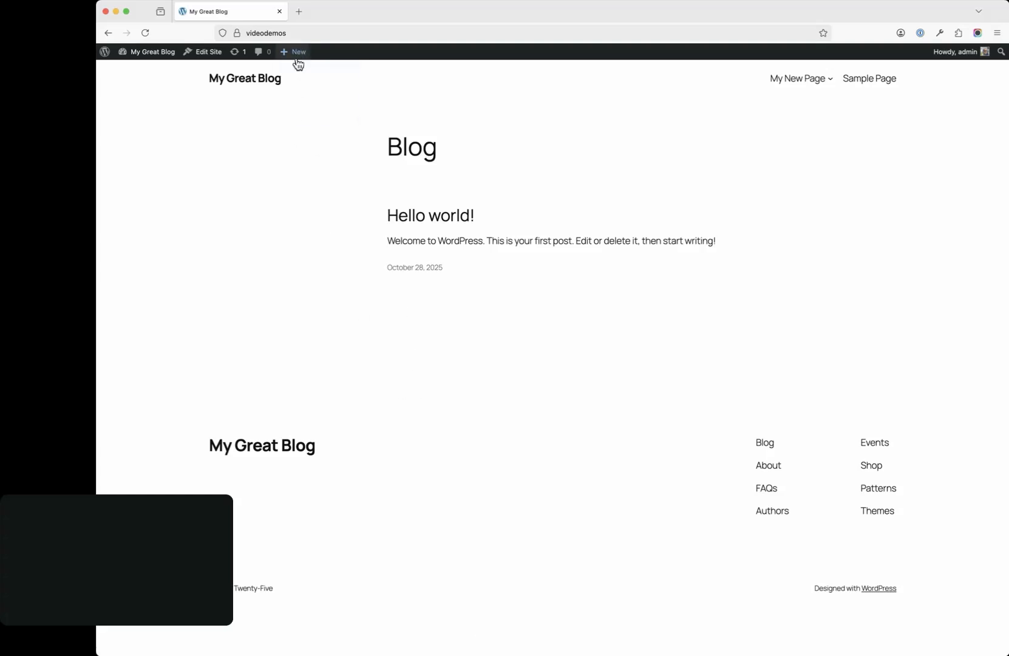
{"action": "left_click", "coordinate": [291, 74]}
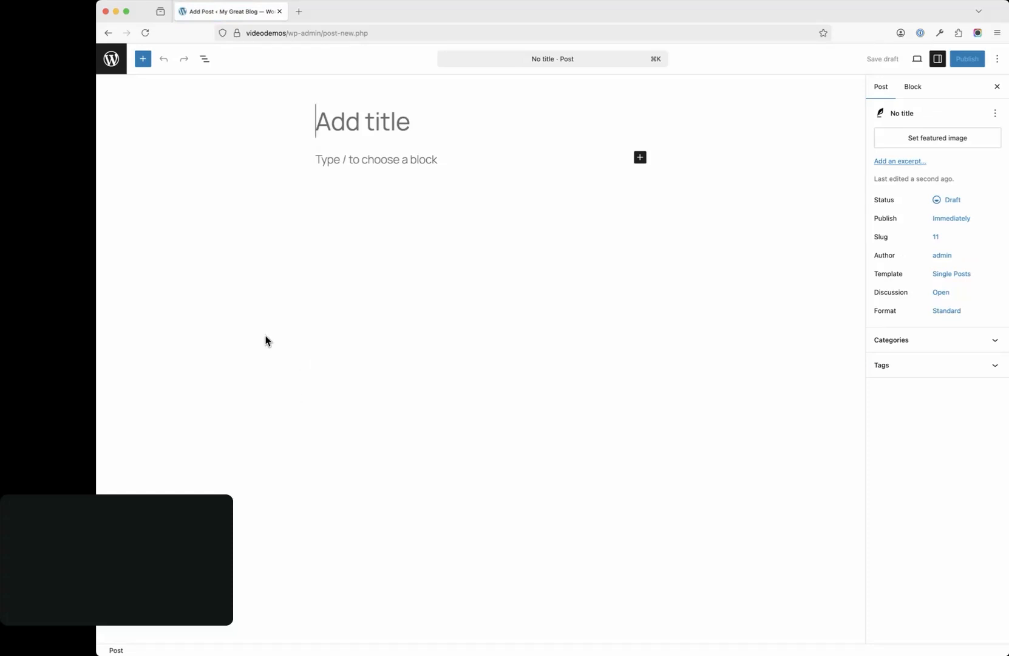
{"action": "type", "text": "My New Po"}
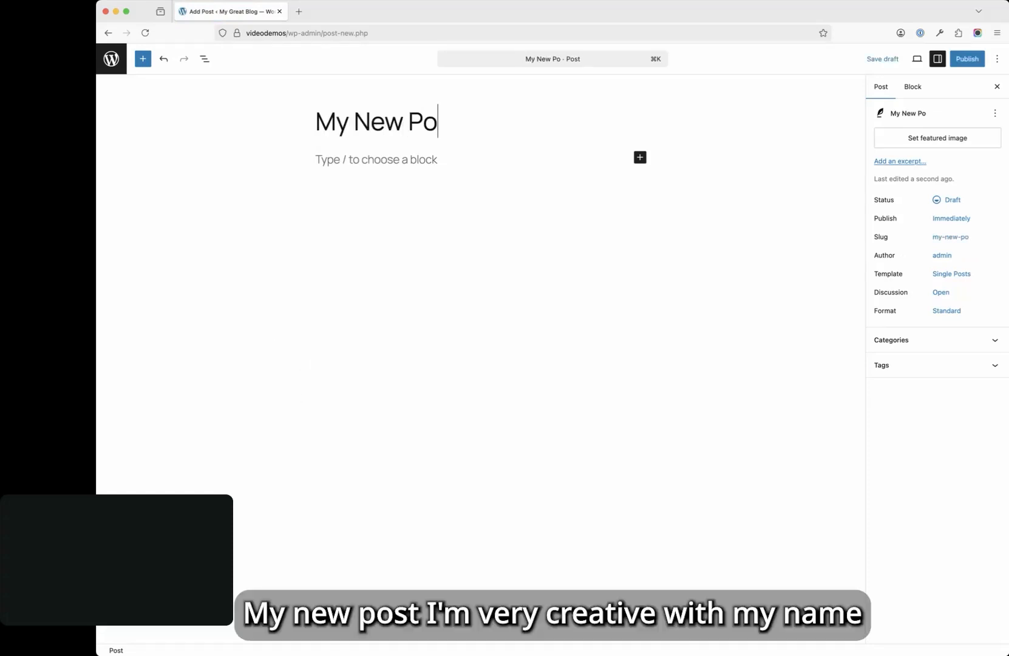
{"action": "type", "text": "st"}
Step: Write the paragraph "This is a blog post and it is relevant right now!" below the post title
{"action": "left_click", "coordinate": [382, 161]}
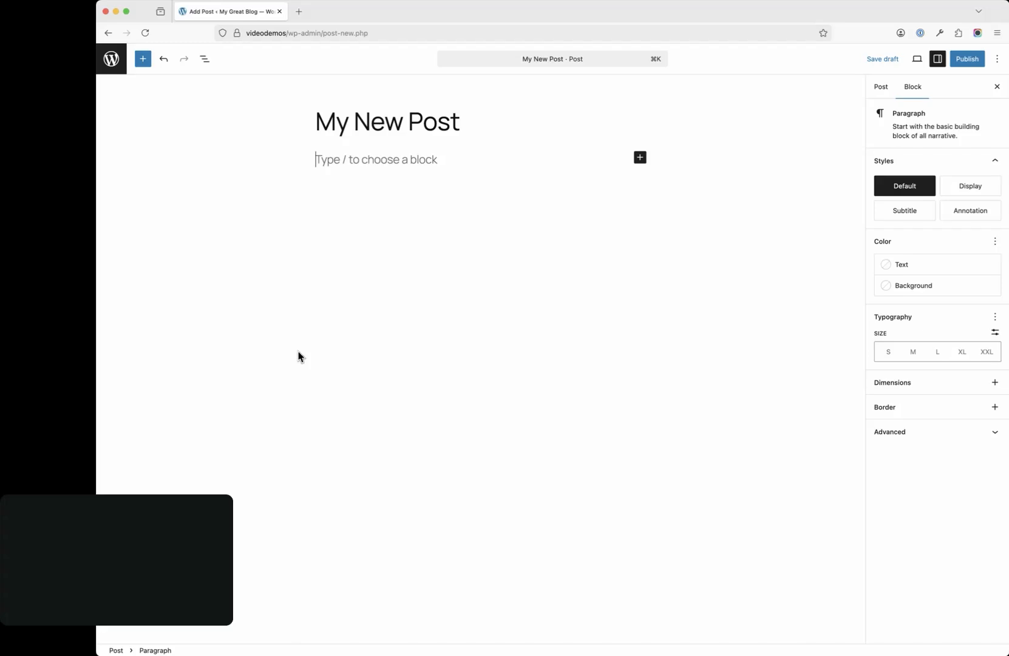
{"action": "type", "text": "Thi"}
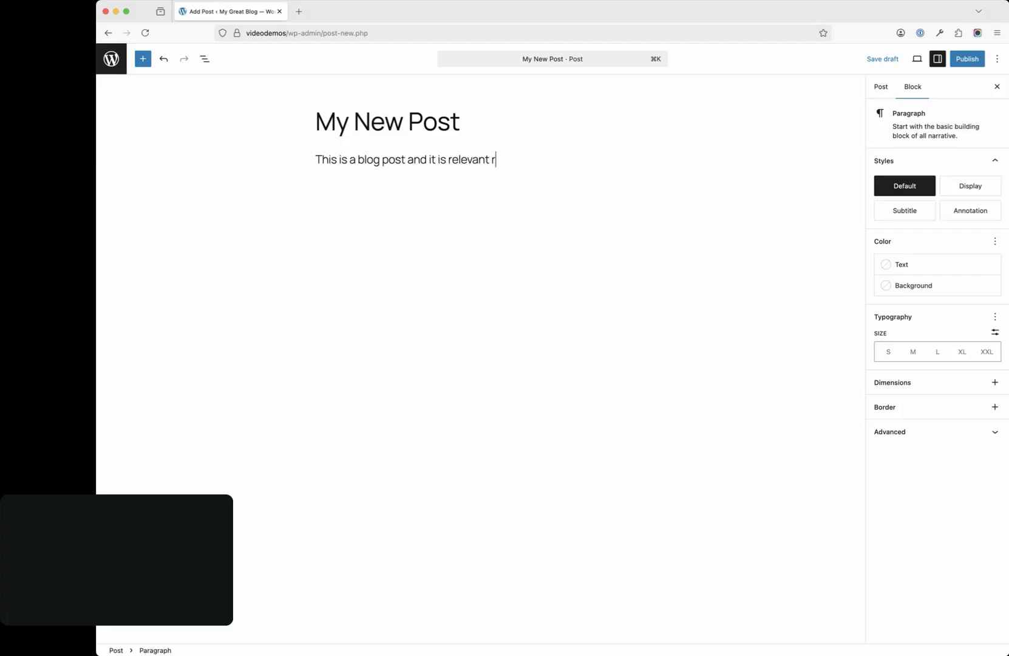
{"action": "type", "text": "ight now!"}
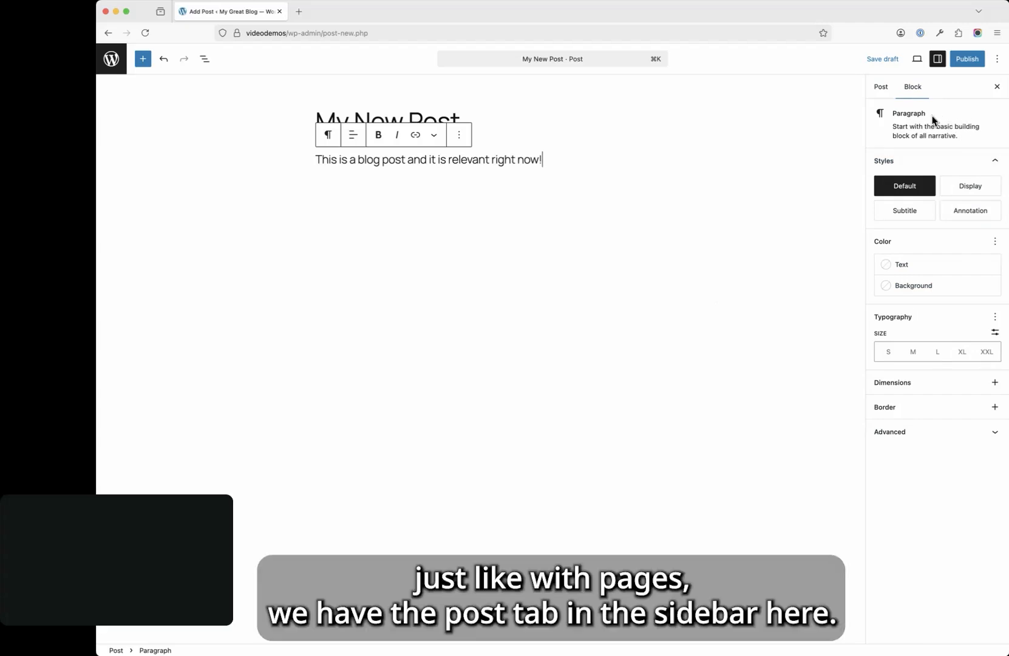
Step: Review the post's settings for the excerpt and template without changing them
{"action": "left_click", "coordinate": [880, 88]}
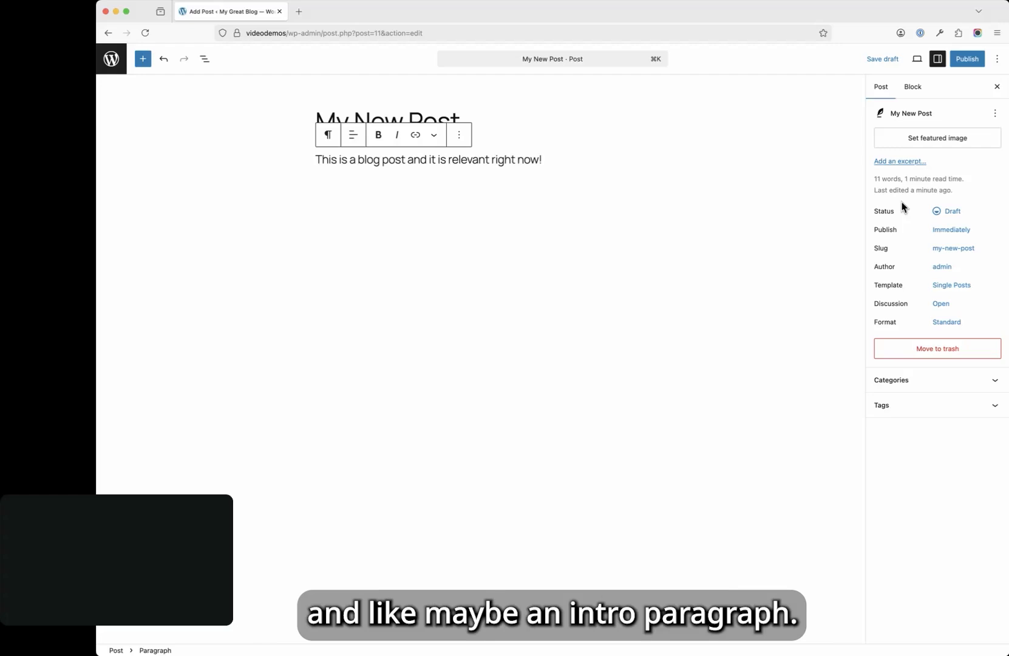
{"action": "left_click", "coordinate": [911, 161]}
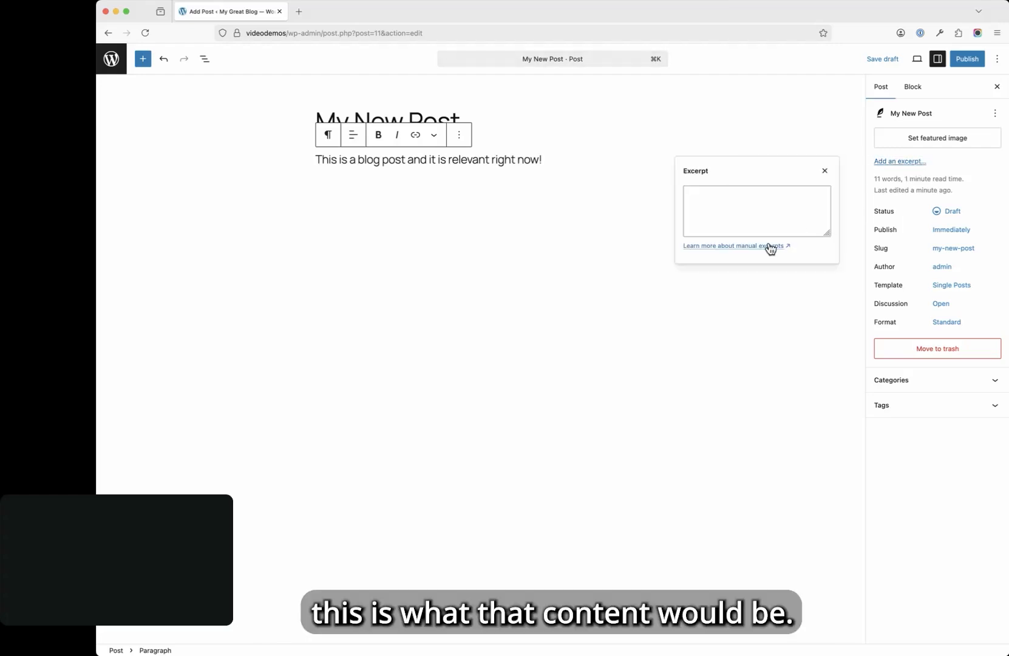
{"action": "left_click", "coordinate": [717, 196]}
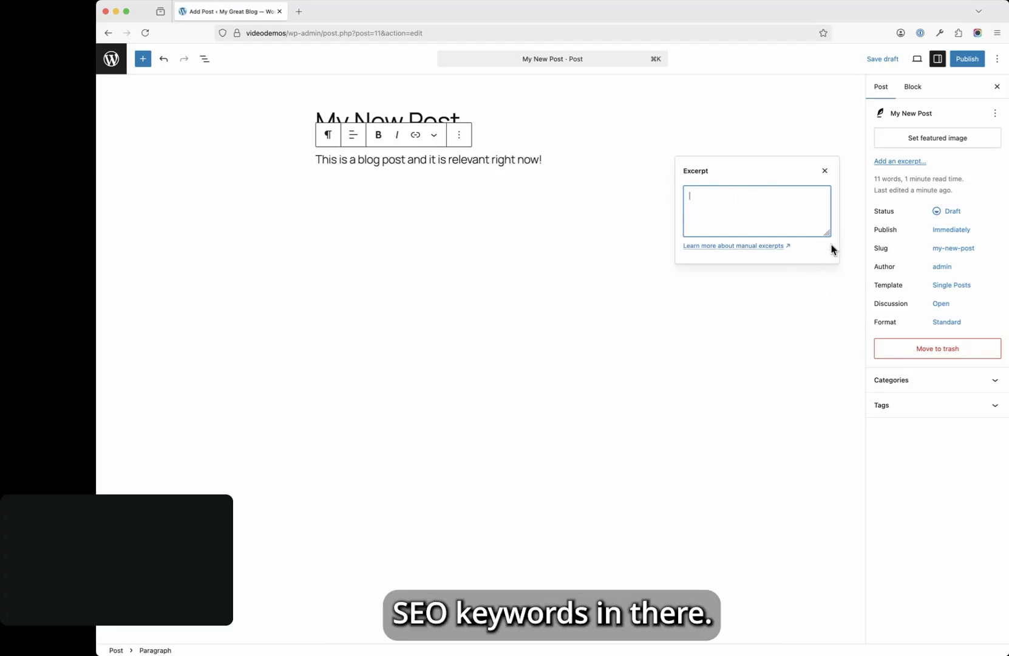
{"action": "left_click", "coordinate": [824, 170]}
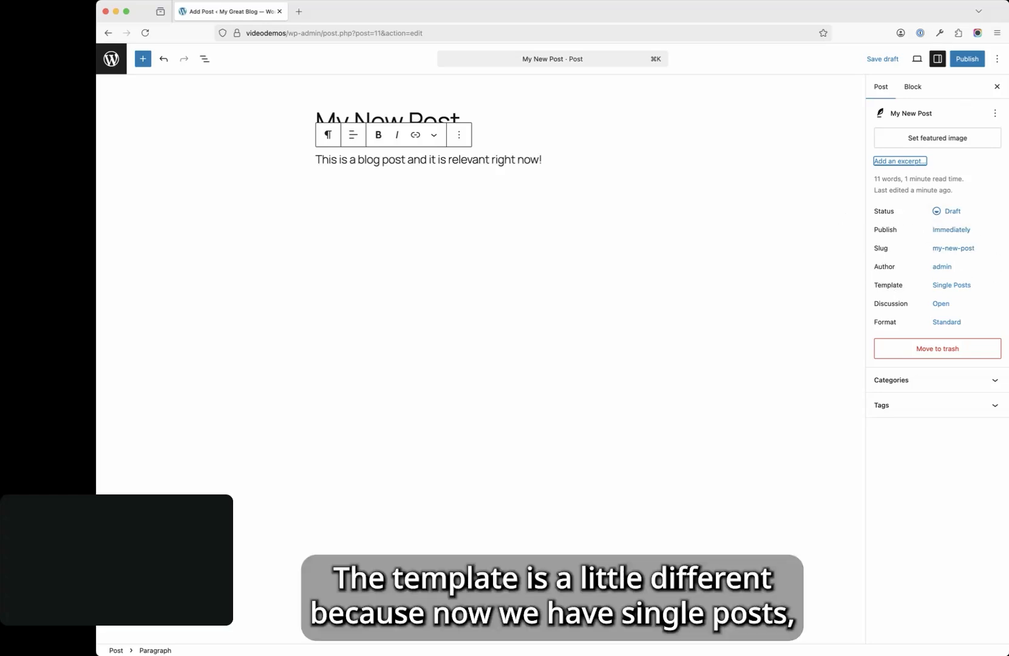
{"action": "left_click", "coordinate": [962, 288]}
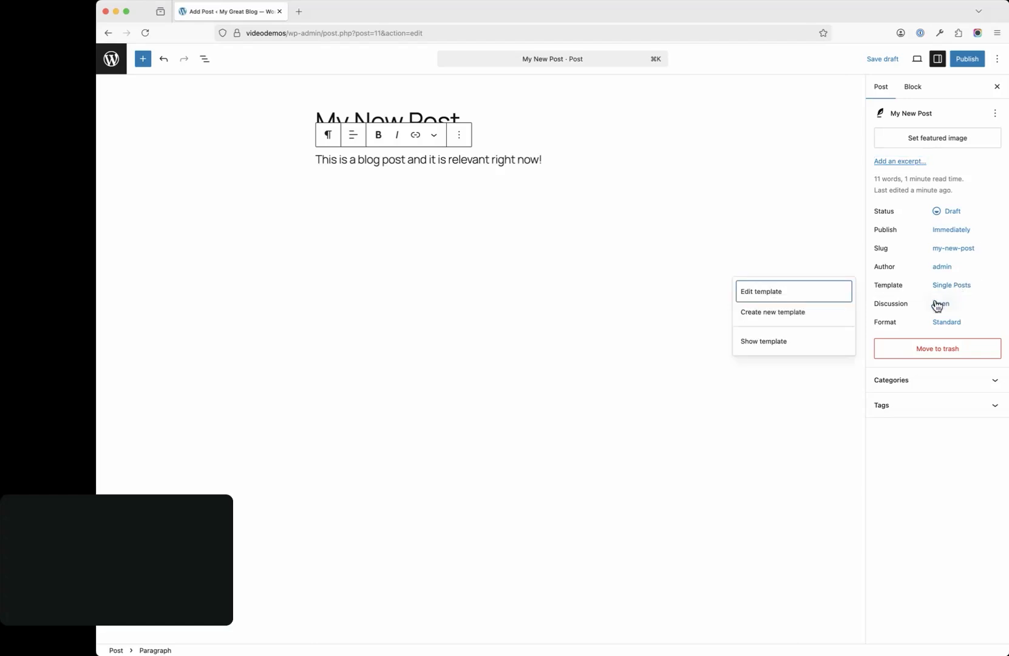
{"action": "left_click", "coordinate": [928, 495]}
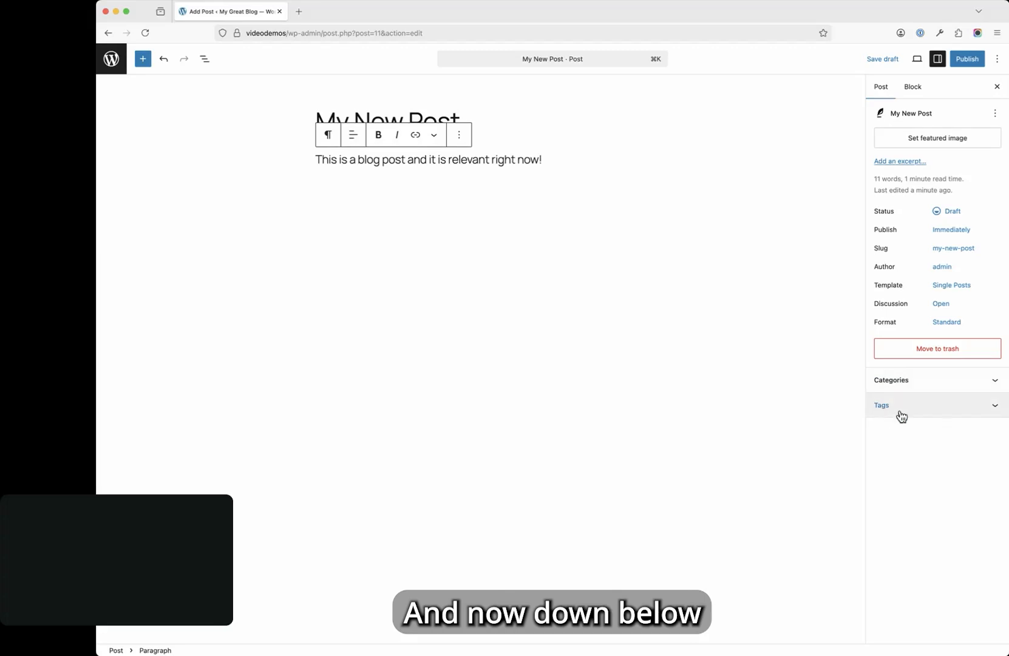
Step: Create a new category named "Demo Content" without a parent, assign it to the post and check the category list
{"action": "left_click", "coordinate": [997, 382]}
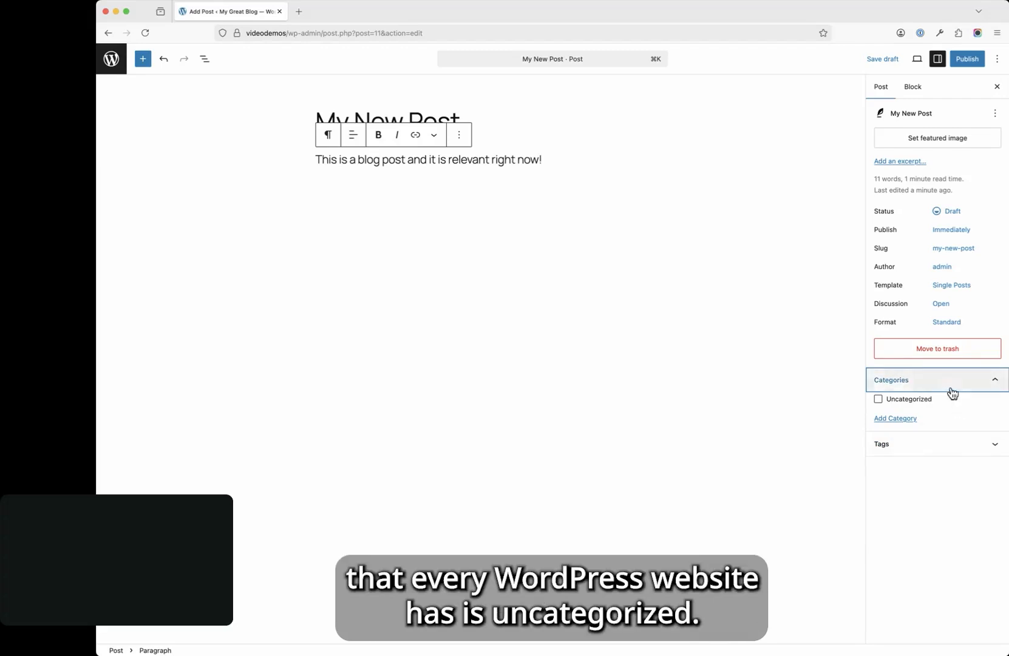
{"action": "left_click", "coordinate": [894, 419]}
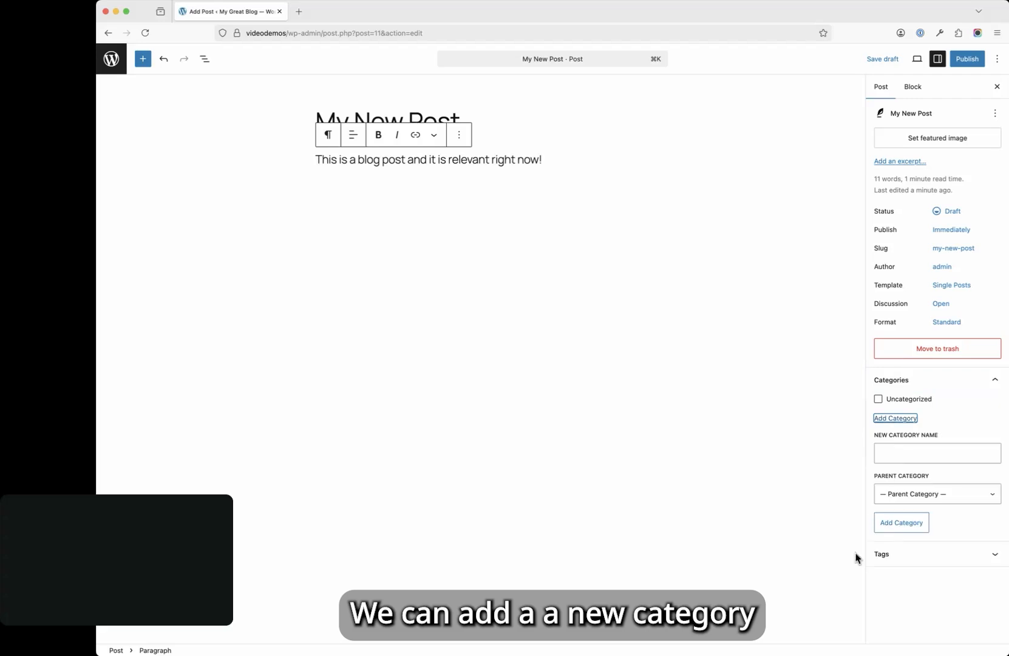
{"action": "left_click", "coordinate": [909, 452]}
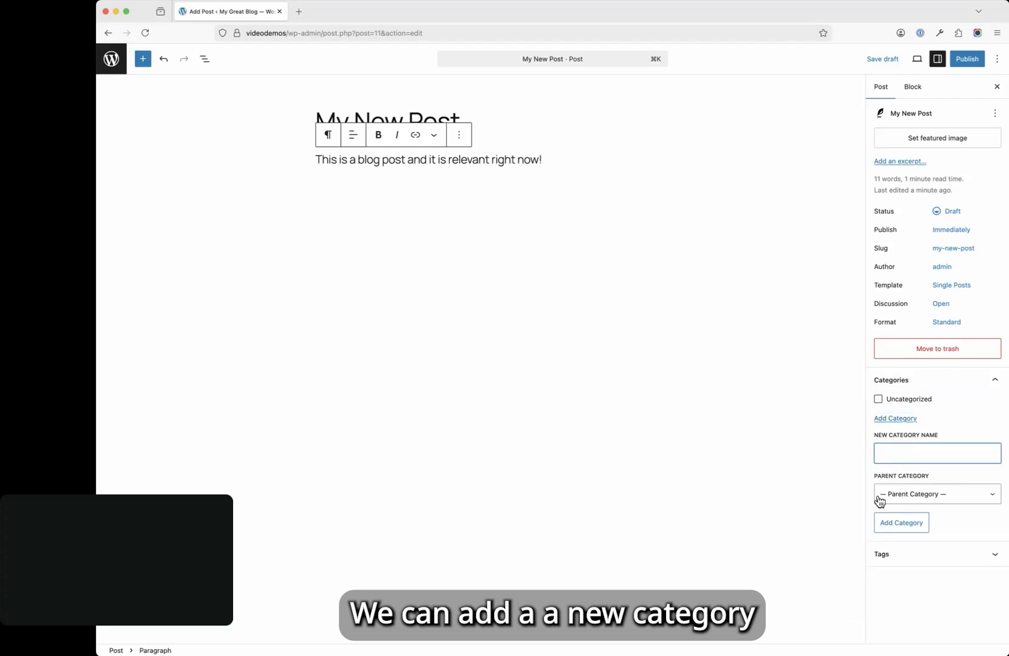
{"action": "type", "text": "Demo Content"}
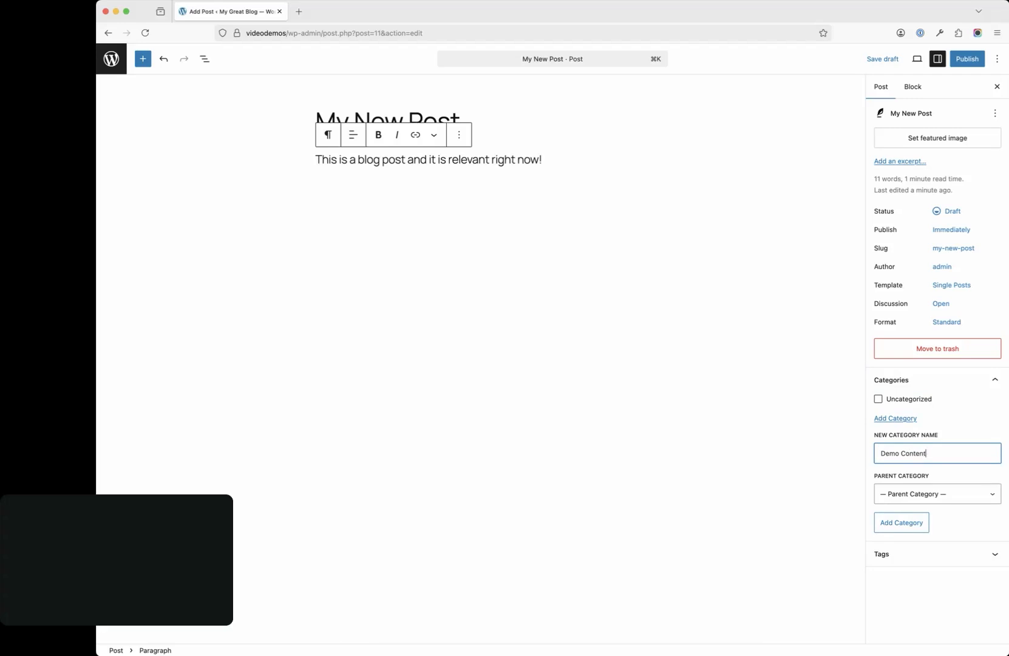
{"action": "left_click", "coordinate": [904, 533]}
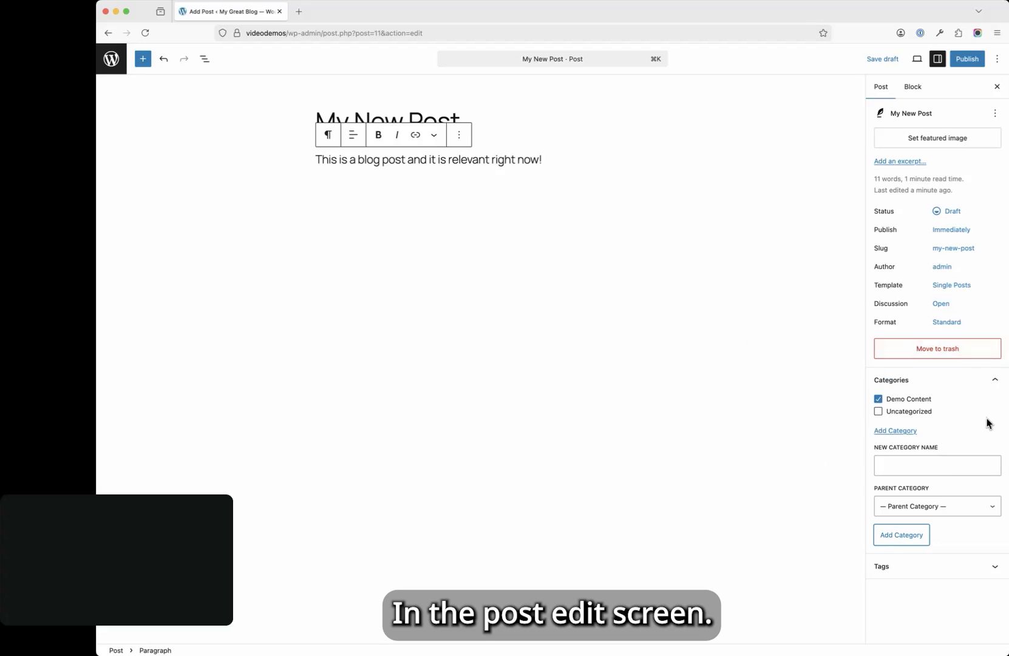
{"action": "left_click", "coordinate": [996, 382]}
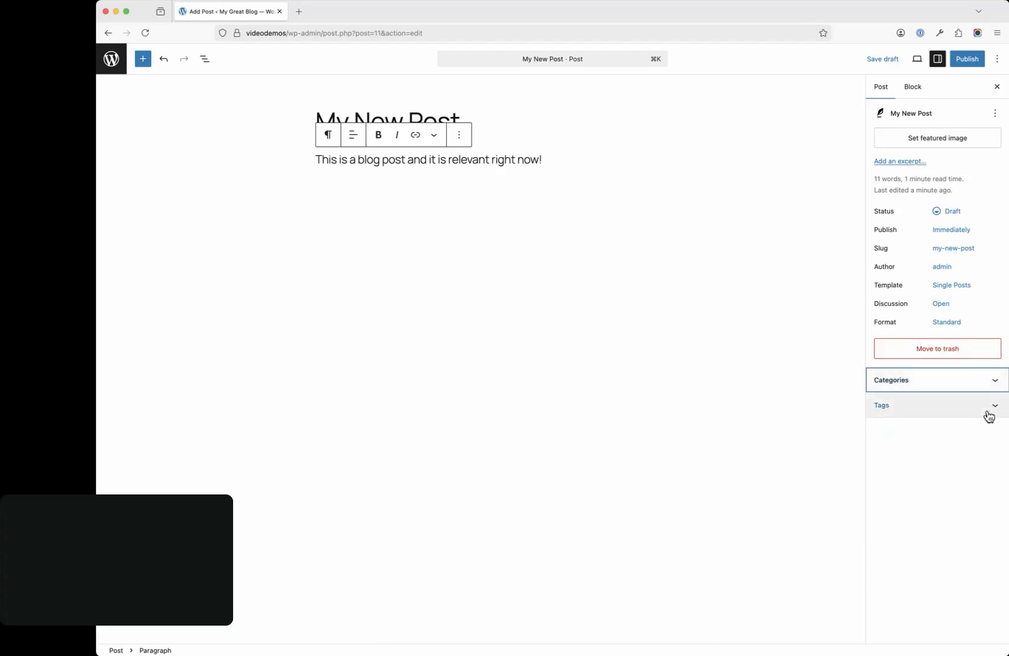
{"action": "left_click", "coordinate": [995, 382]}
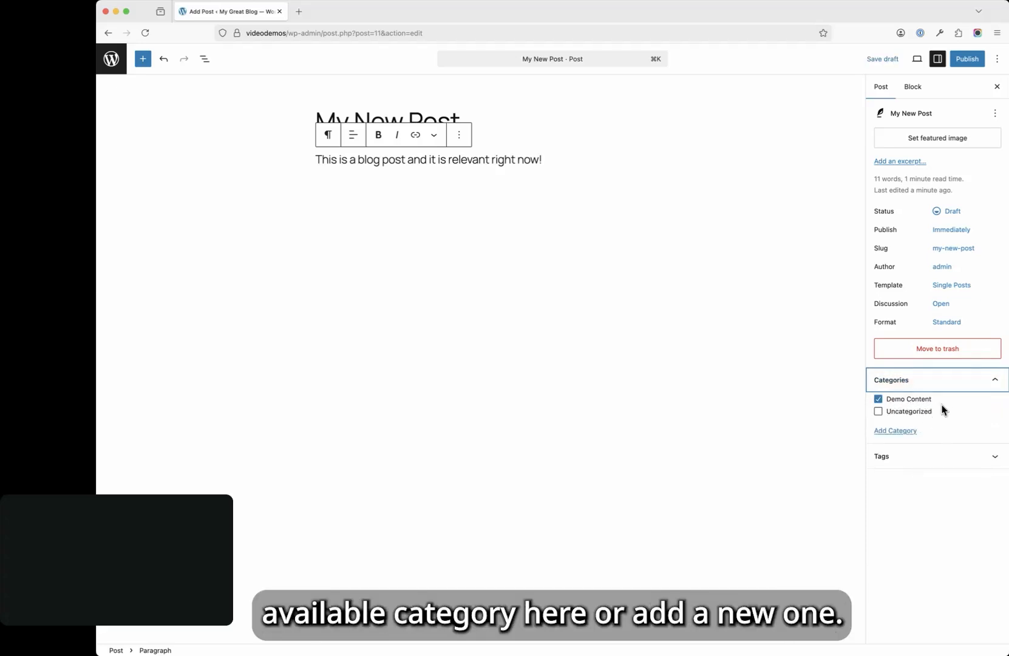
{"action": "left_click", "coordinate": [996, 382]}
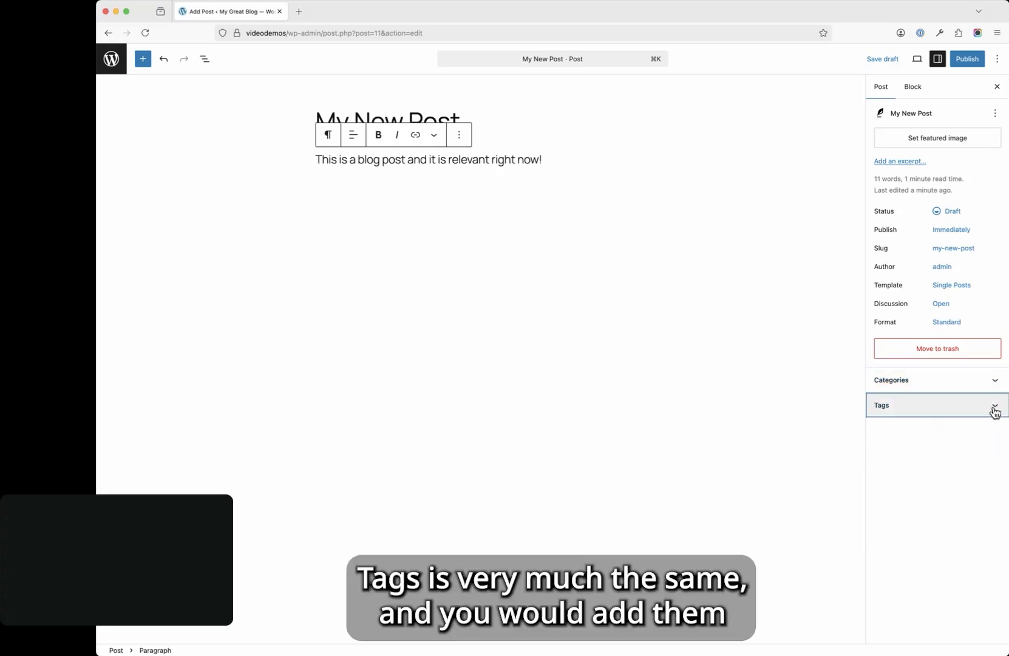
Step: Add the tags "sample", "example" and "vanilla" to the post
{"action": "left_click", "coordinate": [995, 412]}
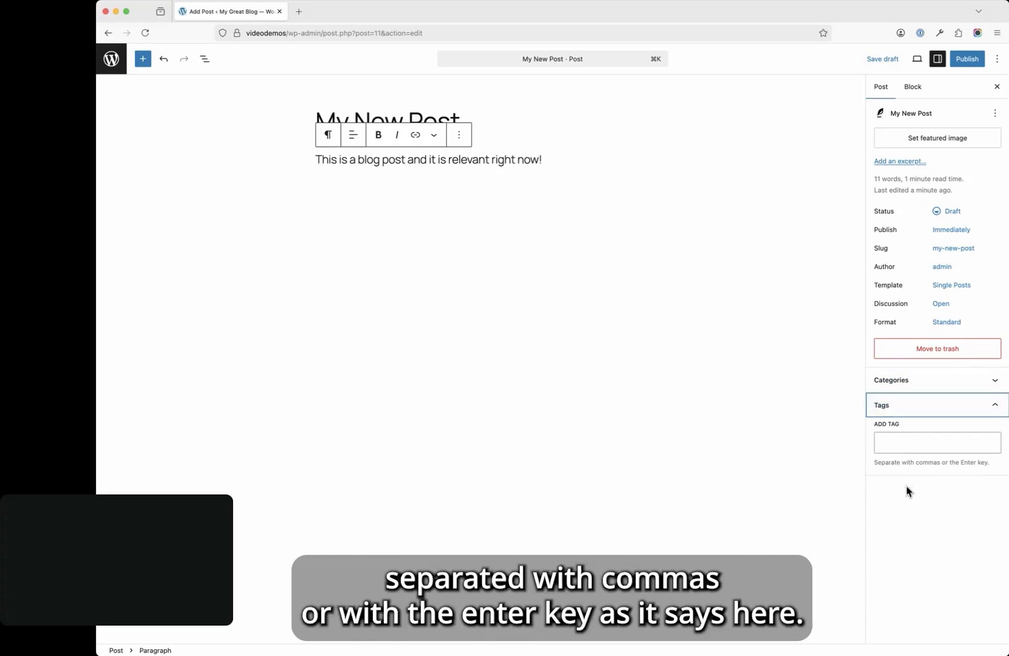
{"action": "left_click", "coordinate": [897, 440]}
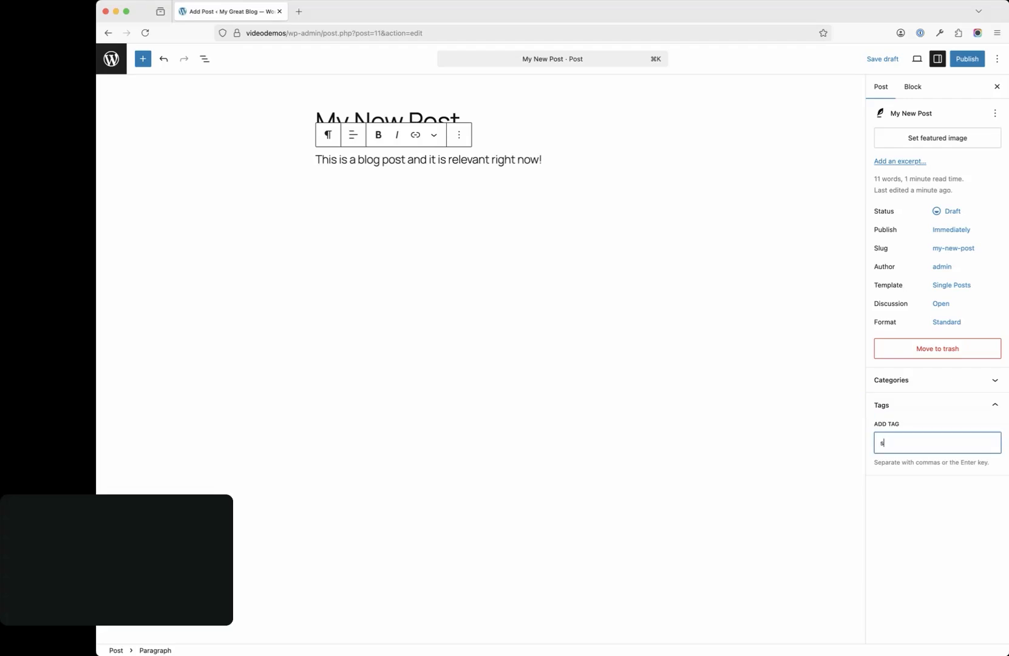
{"action": "type", "text": "sample"}
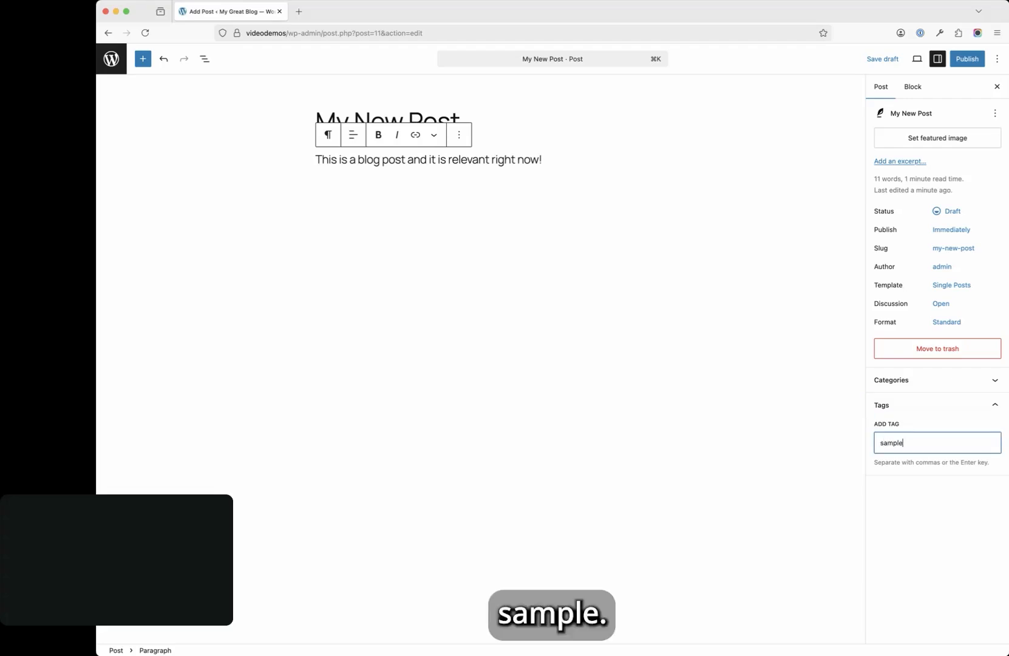
{"action": "key", "text": "Return"}
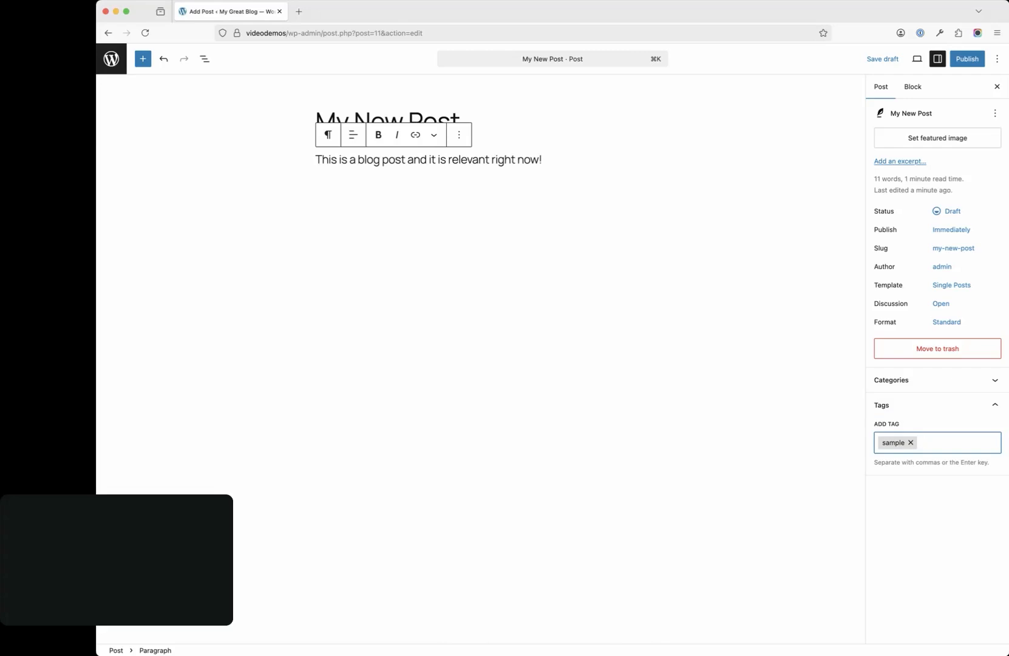
{"action": "type", "text": "example"}
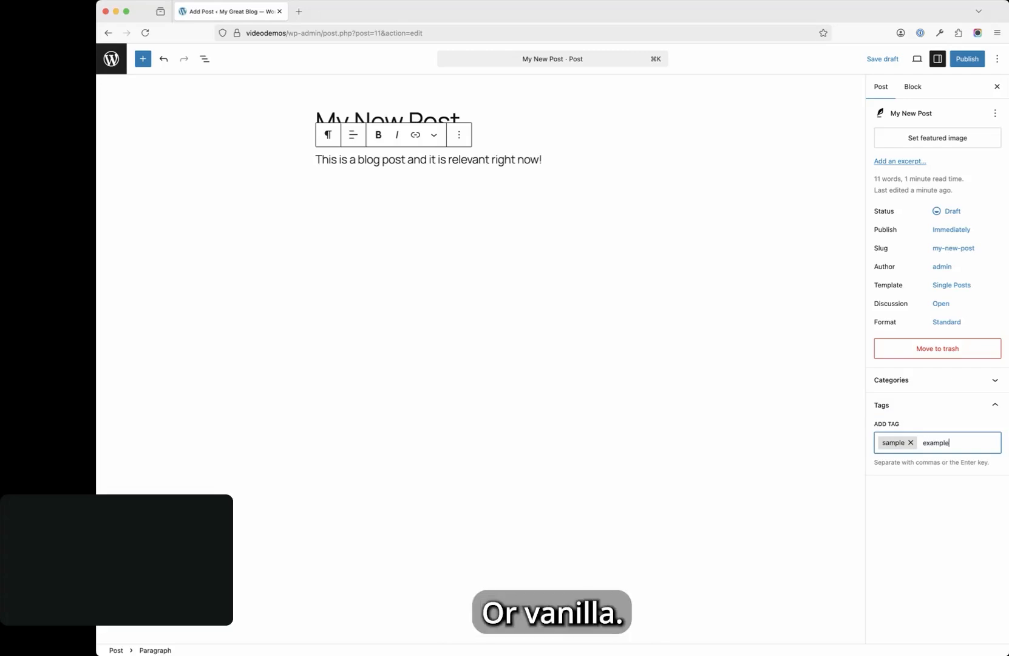
{"action": "key", "text": "Return"}
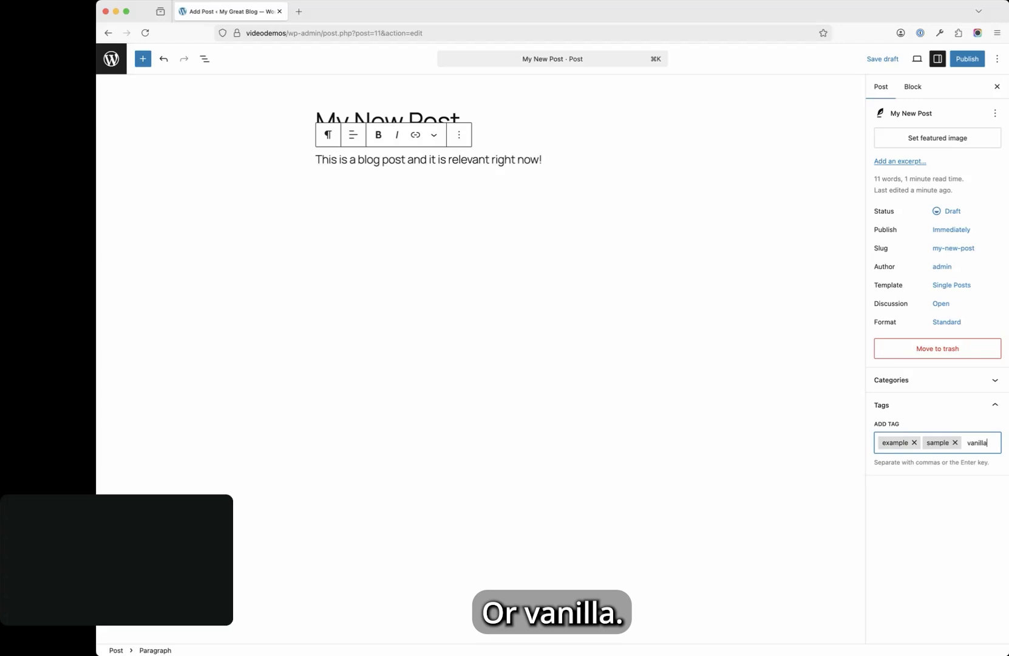
{"action": "key", "text": "Return"}
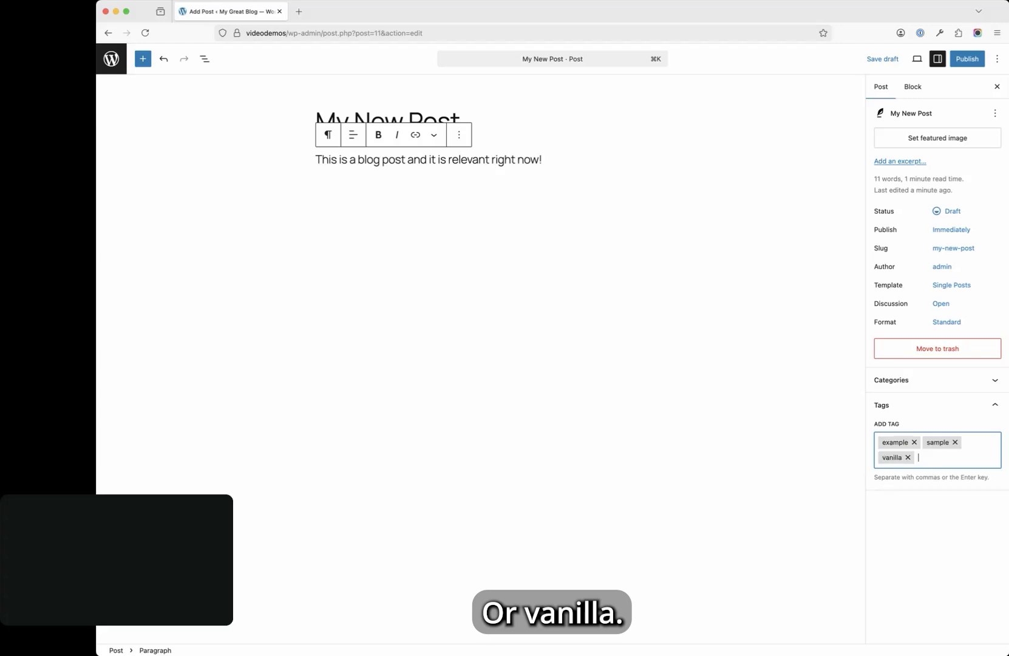
{"action": "left_click", "coordinate": [938, 512]}
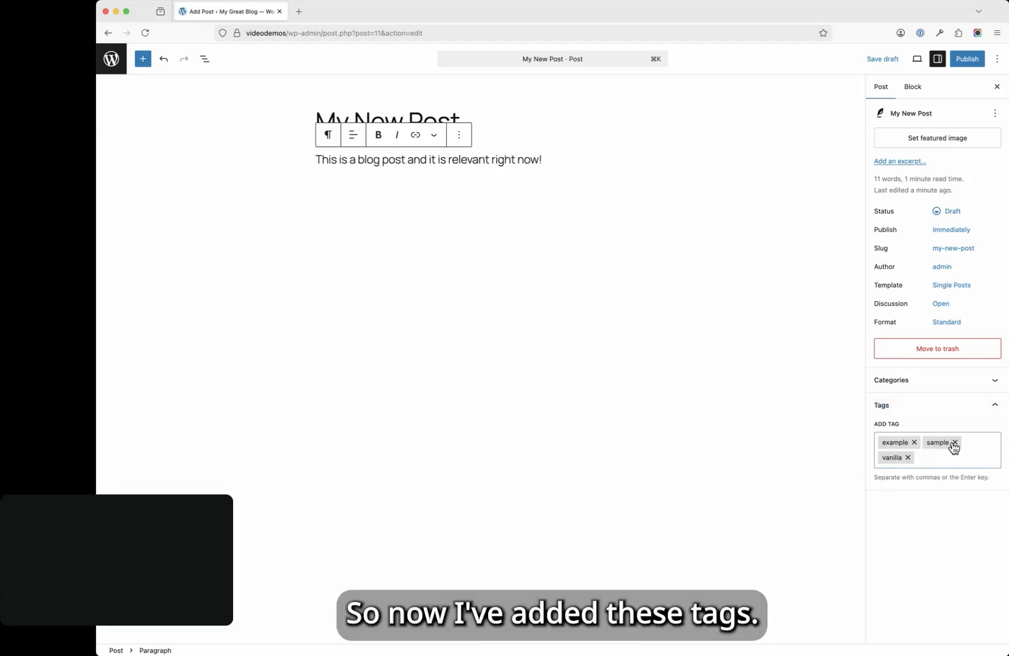
Step: Reopen the post's tags and remove the "vanilla" tag
{"action": "left_click", "coordinate": [998, 407]}
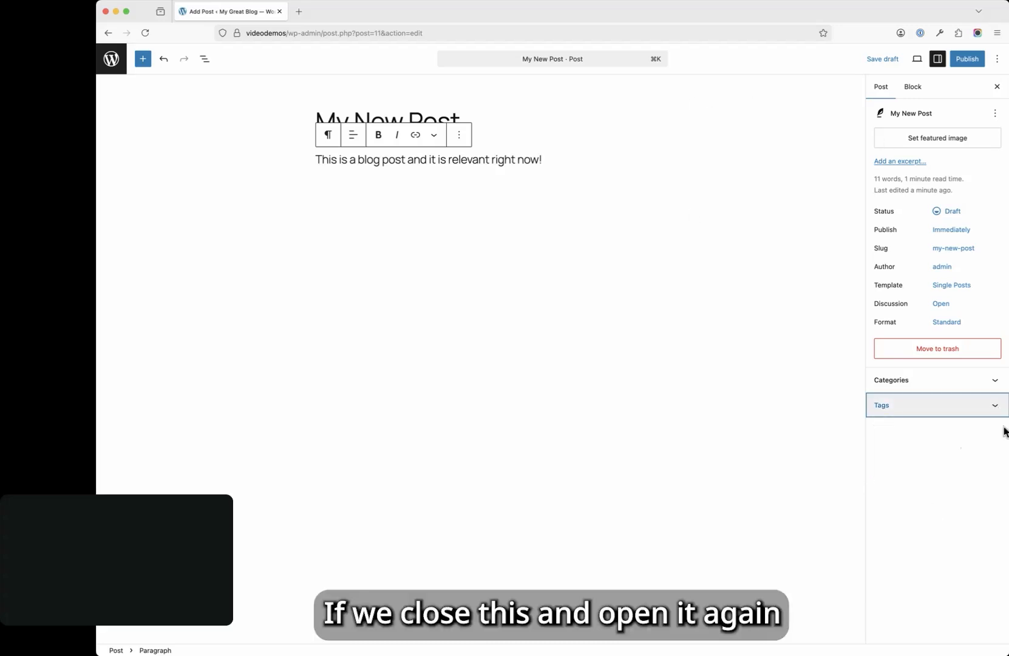
{"action": "left_click", "coordinate": [995, 409]}
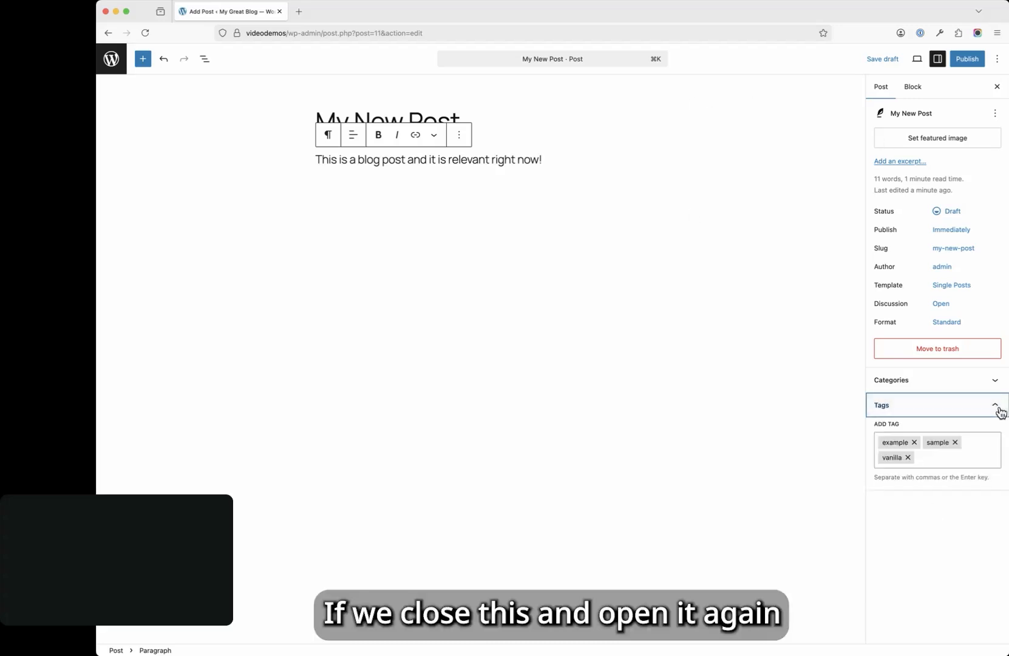
{"action": "left_click", "coordinate": [908, 457]}
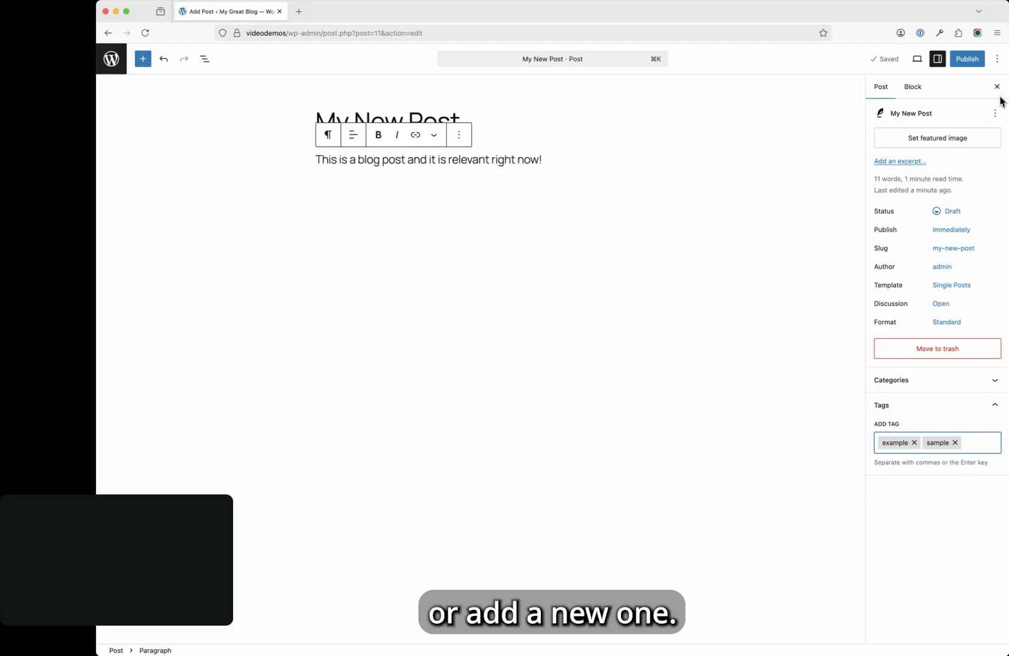
Step: Publish the post with public visibility and immediate publishing, and view it live on the site
{"action": "left_click", "coordinate": [968, 59]}
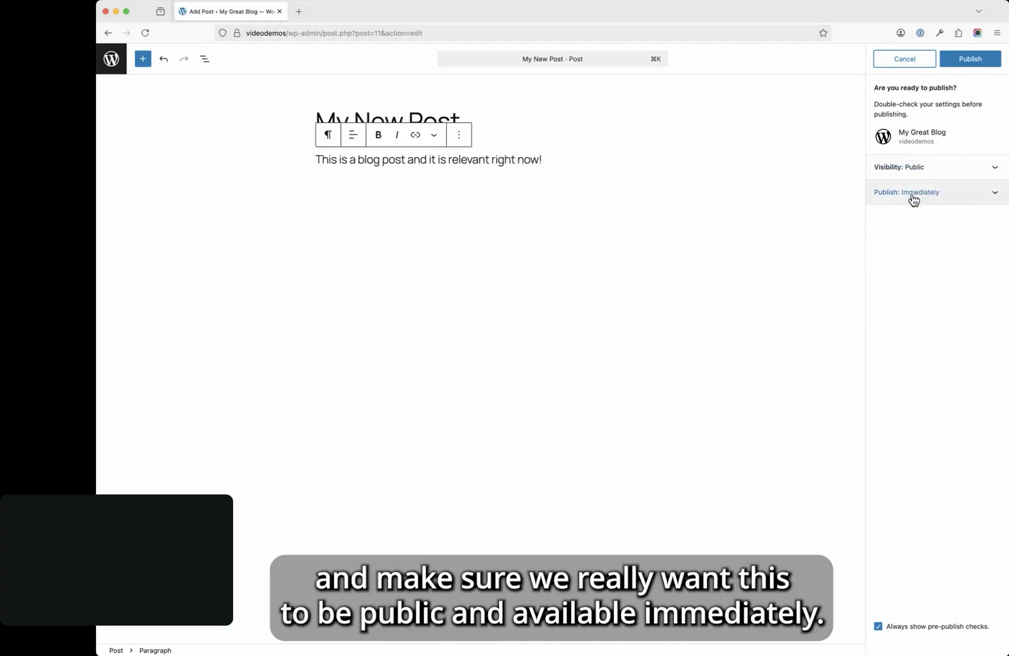
{"action": "left_click", "coordinate": [966, 59]}
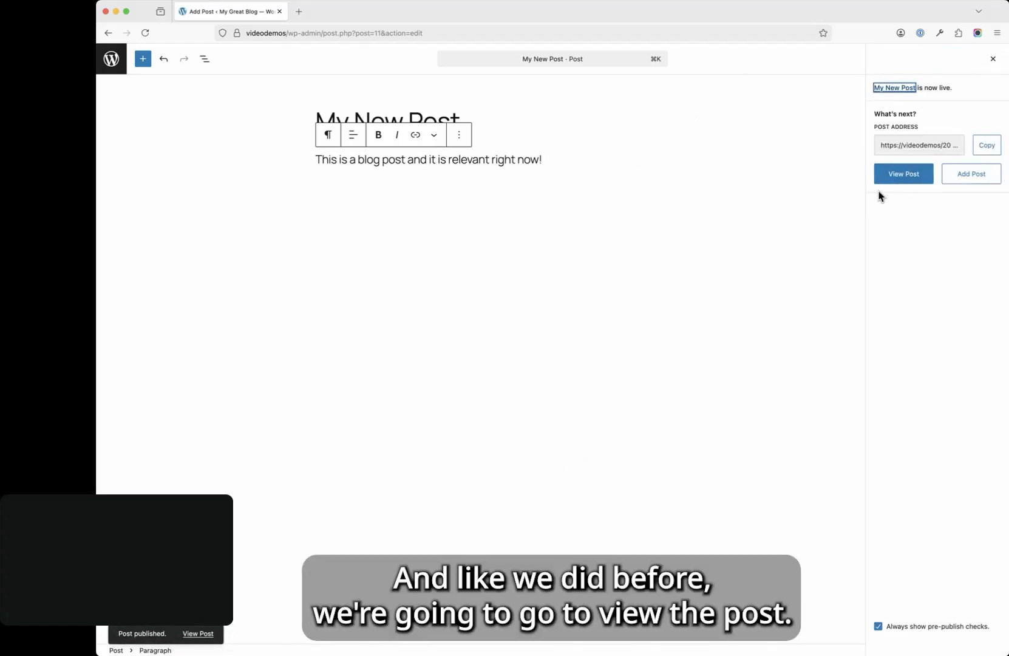
{"action": "left_click", "coordinate": [893, 183]}
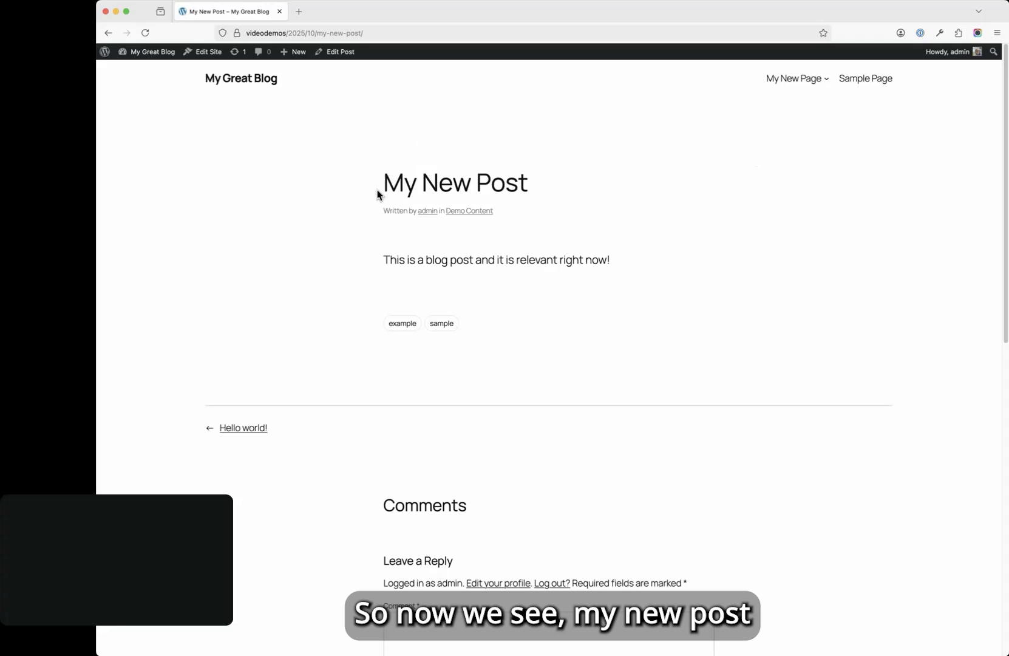
{"action": "left_click_drag", "start_coordinate": [379, 195], "coordinate": [588, 199]}
{"action": "left_click", "coordinate": [588, 202]}
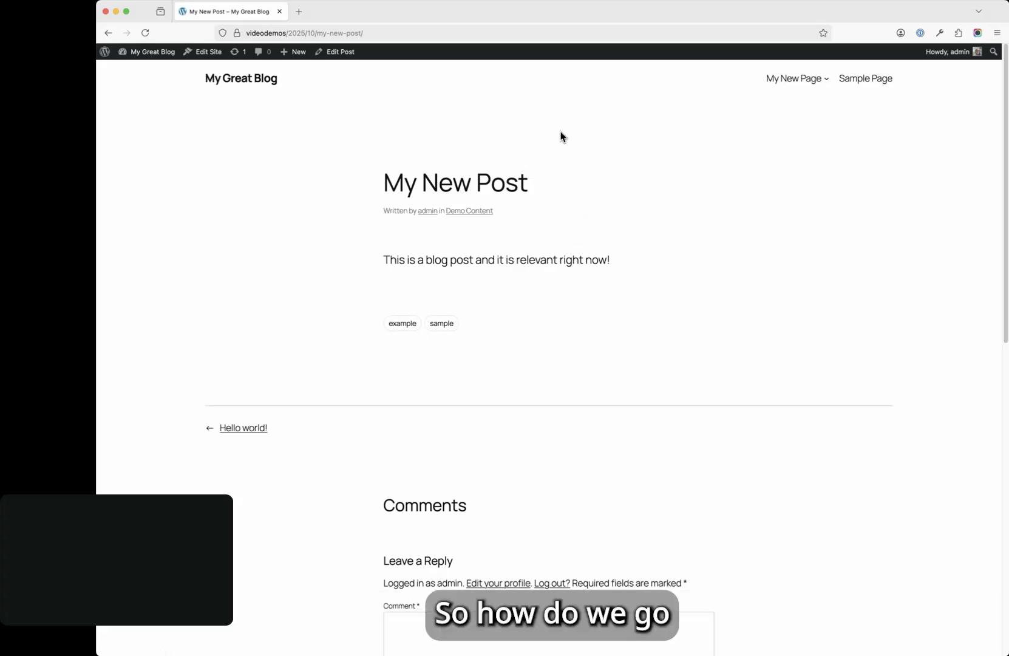
{"action": "left_click_drag", "start_coordinate": [386, 179], "coordinate": [601, 191]}
{"action": "left_click", "coordinate": [590, 189]}
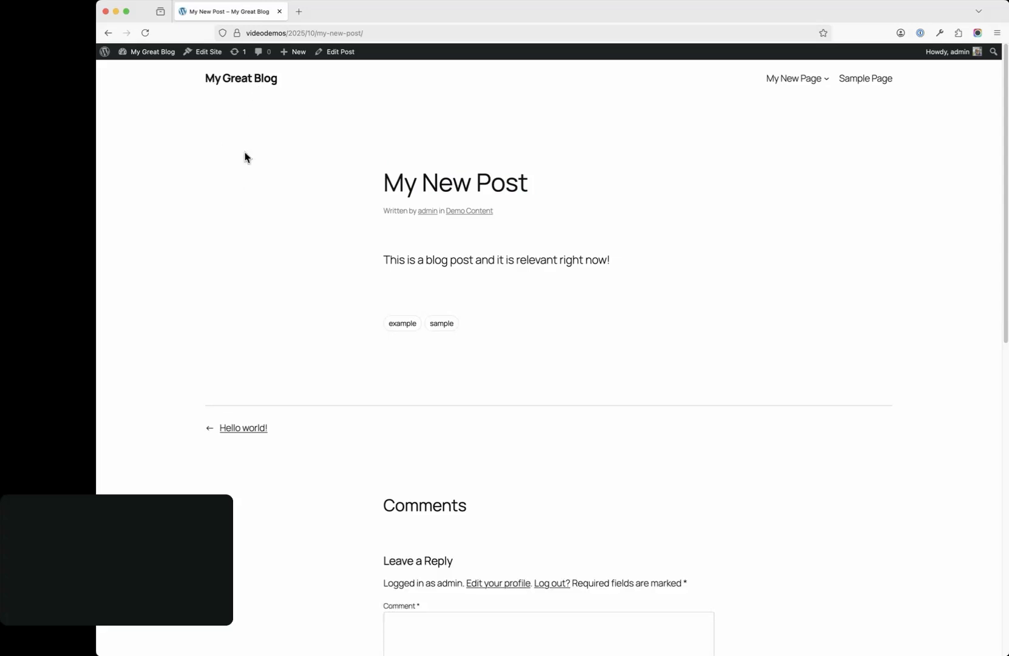
Step: Check the new post's listing on the blog home page and in the "Demo Content" category archive, reopening the post from each
{"action": "left_click", "coordinate": [251, 85]}
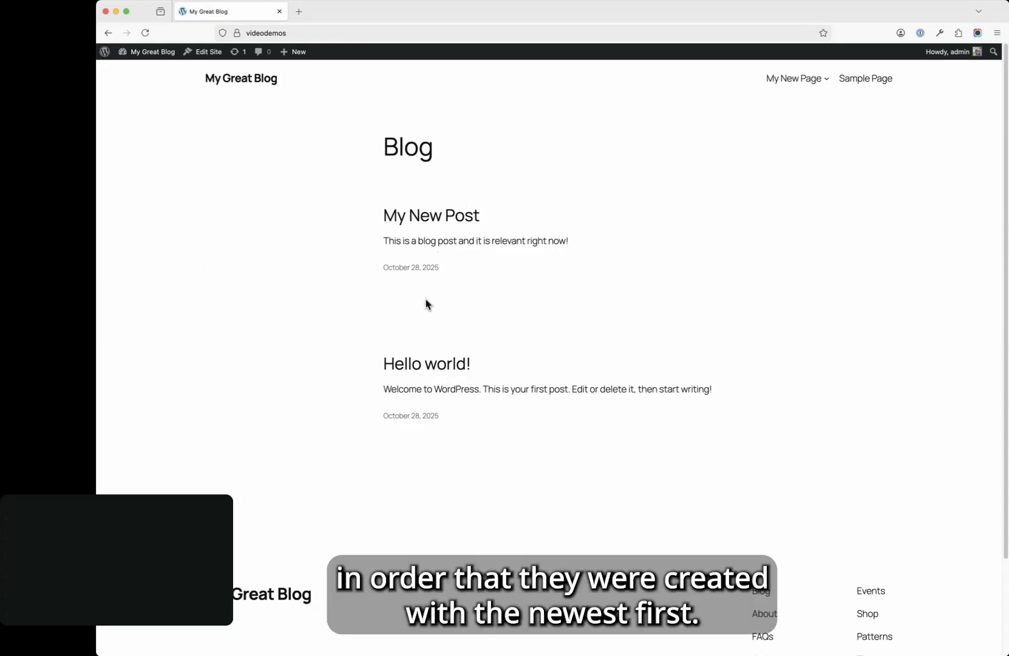
{"action": "left_click", "coordinate": [435, 219]}
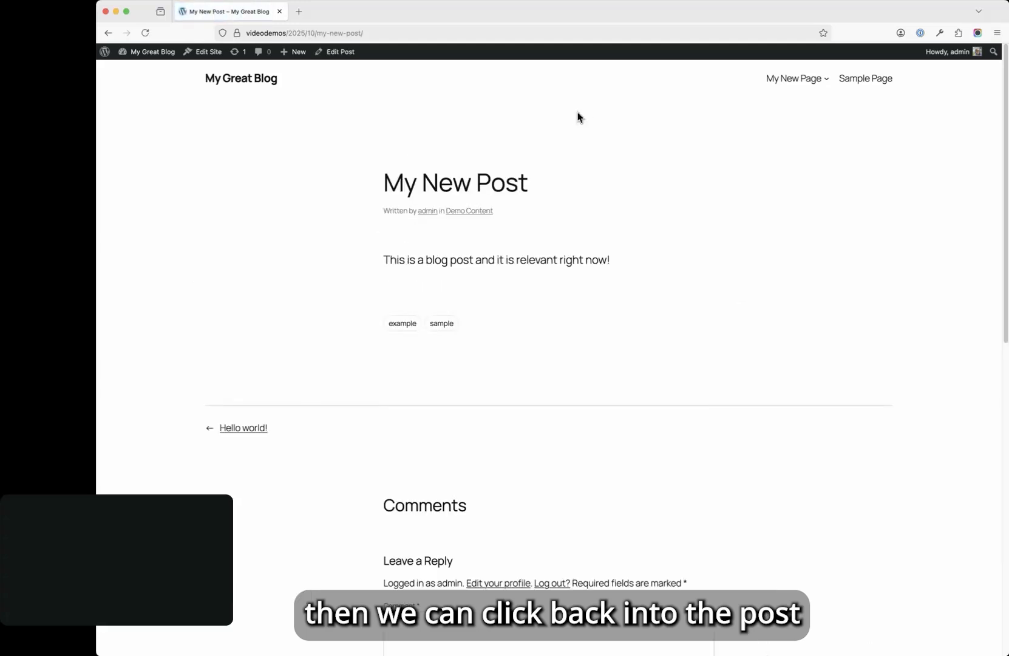
{"action": "left_click", "coordinate": [480, 214]}
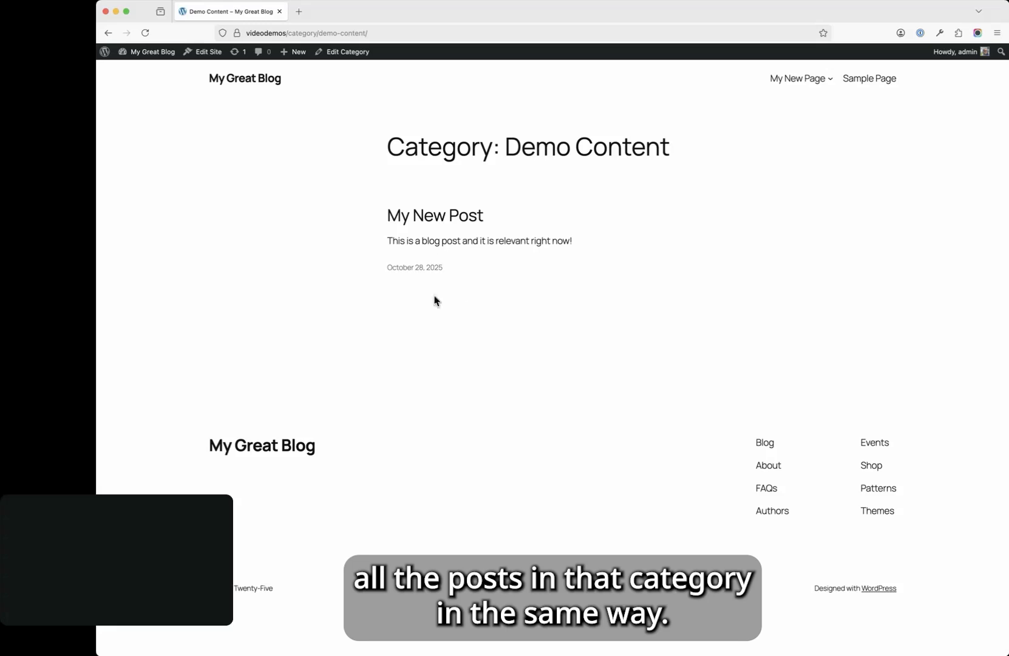
{"action": "left_click", "coordinate": [434, 219]}
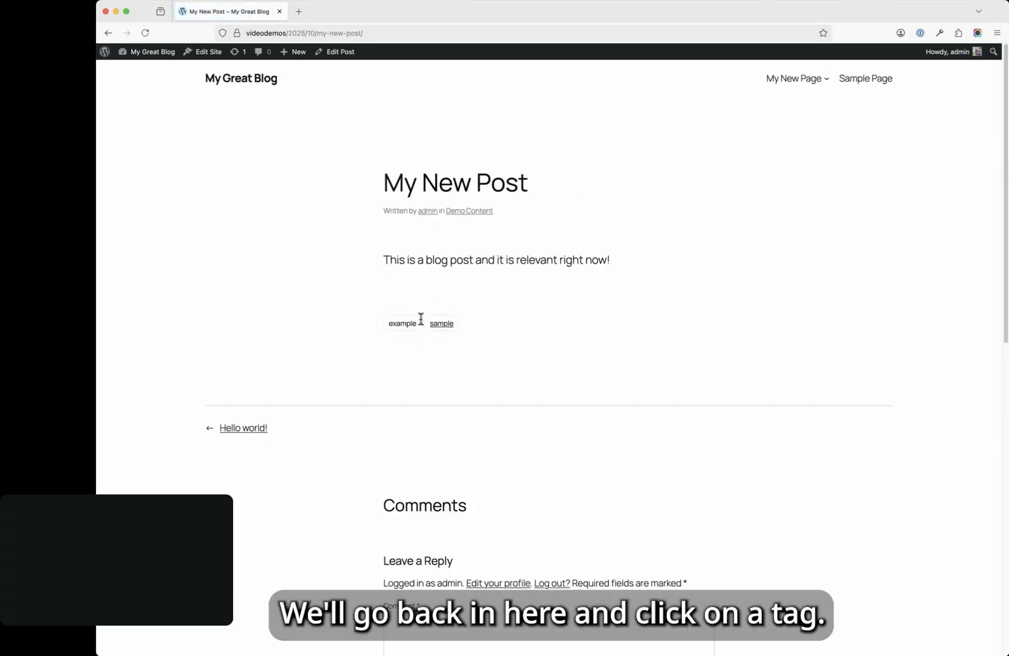
Step: View the archive for the "example" tag, then reopen "My New Post" from it and look over its comment section
{"action": "left_click", "coordinate": [402, 324]}
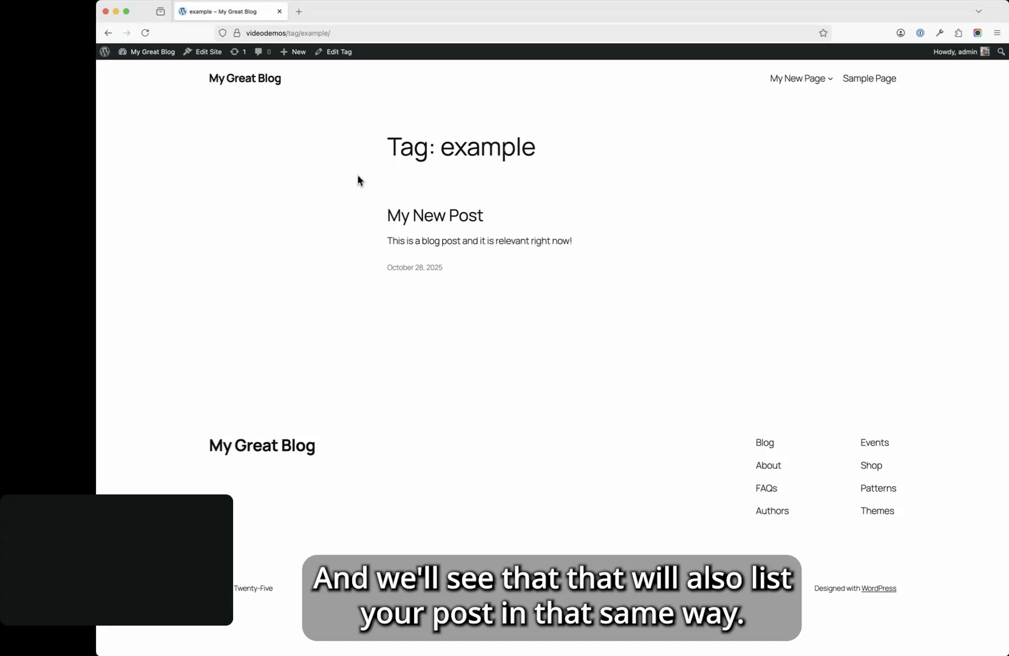
{"action": "left_click", "coordinate": [452, 219]}
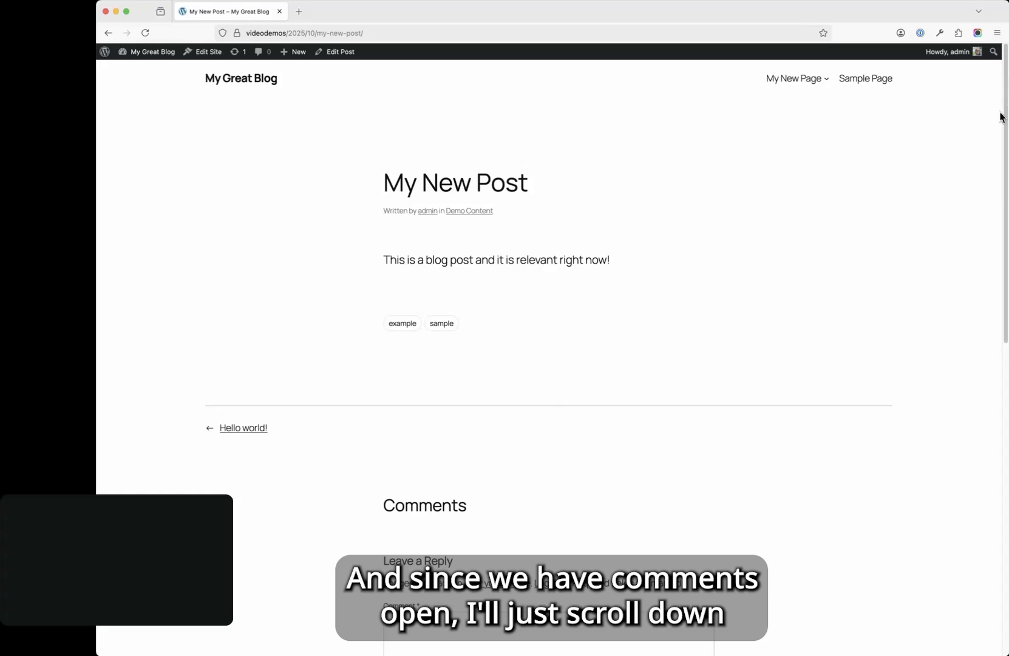
{"action": "left_click_drag", "start_coordinate": [1000, 117], "coordinate": [947, 255]}
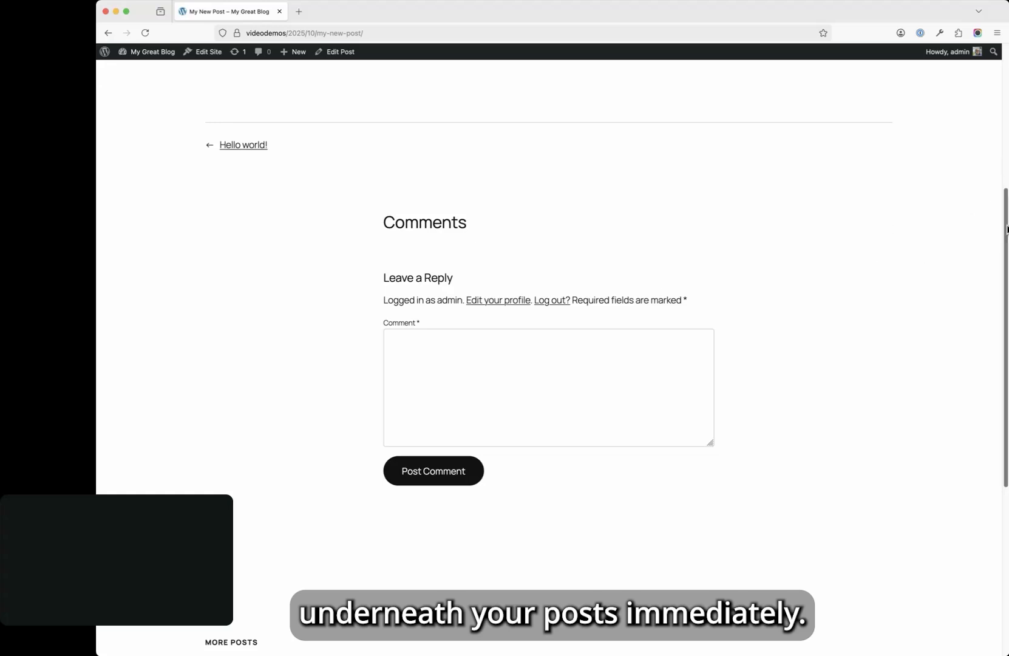
{"action": "scroll", "coordinate": [628, 411], "scroll_direction": "up", "scroll_amount": 5}
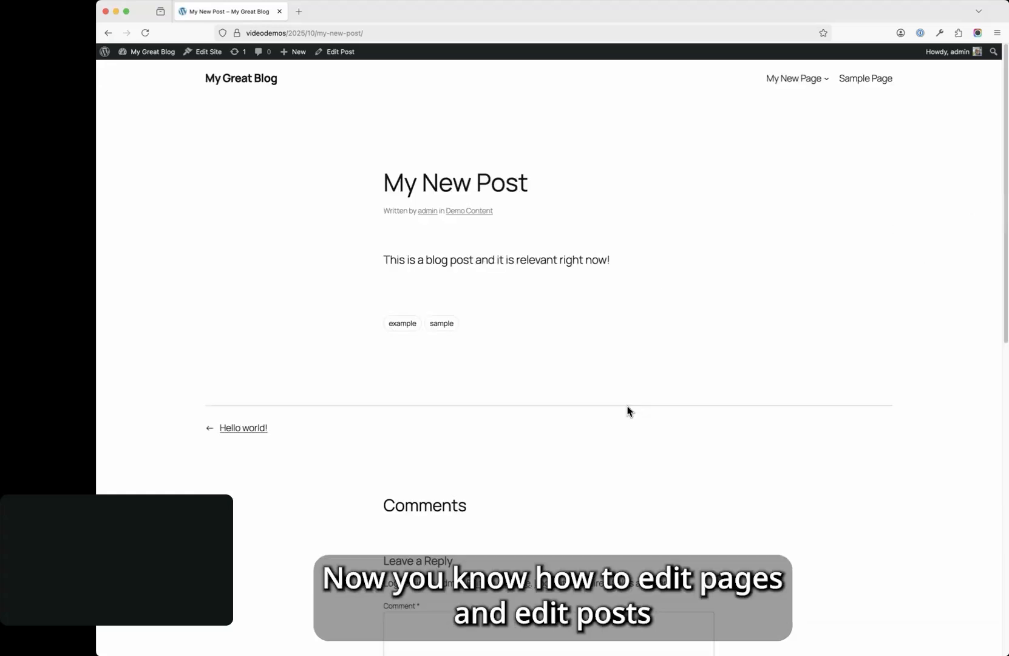